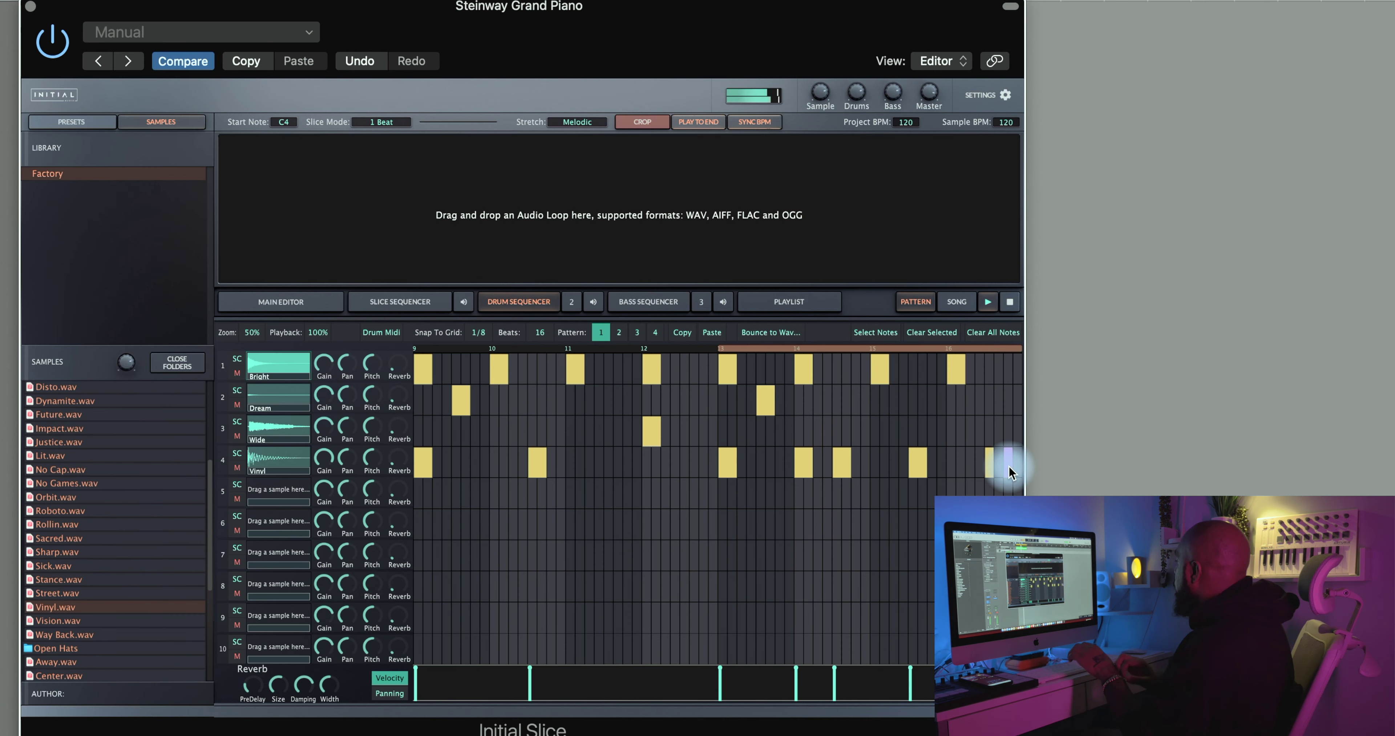
# Add another Vinyl hit on row 4 at the end of drum pattern 1 and toggle the project's playback
pyautogui.click(1009, 465)
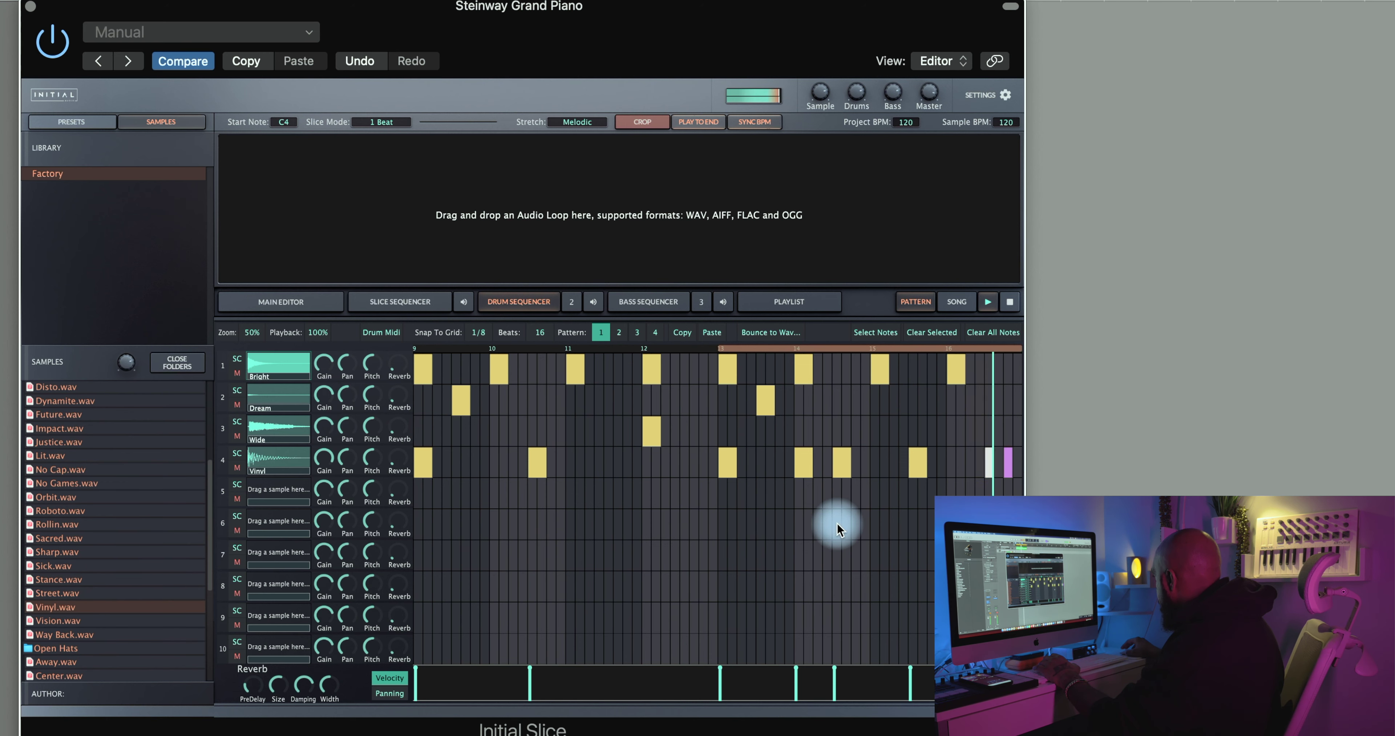
pyautogui.press('space')
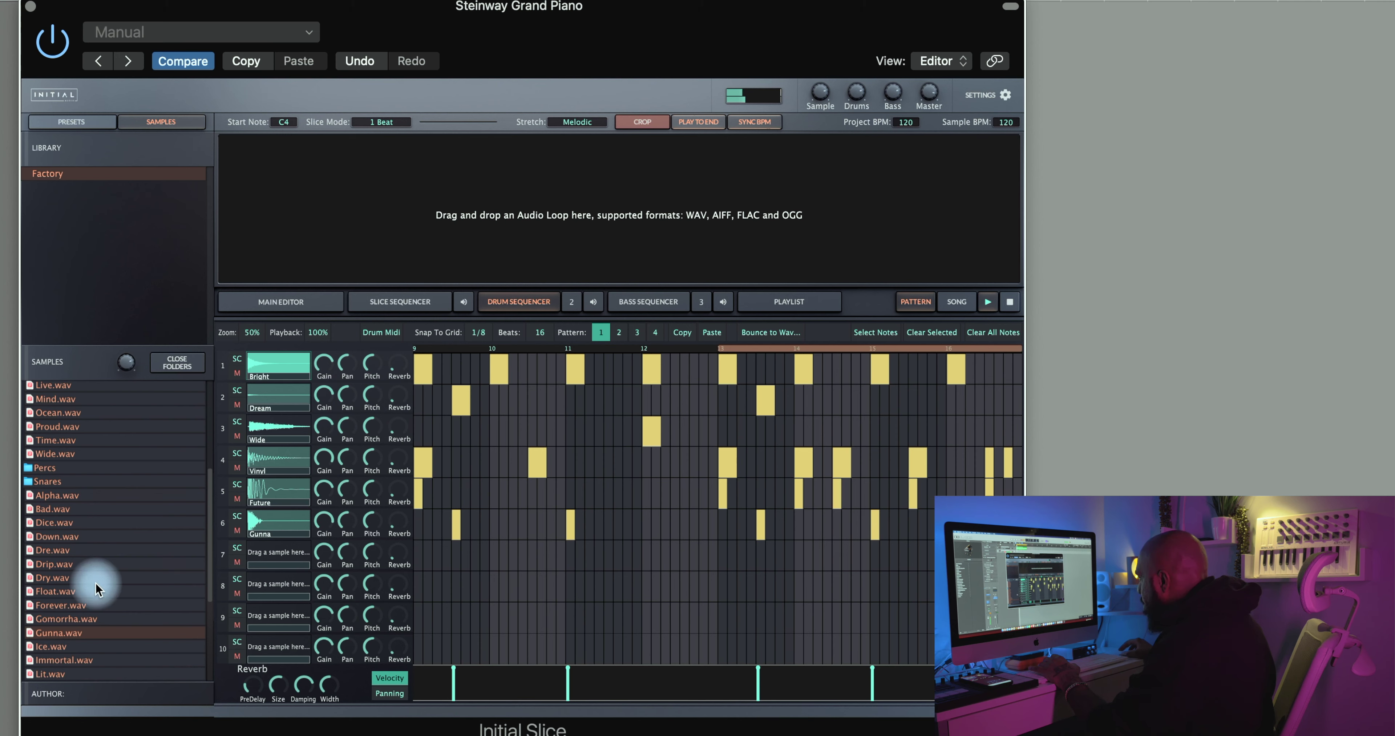
# Browse the drum samples for a seventh sound and place October hits on row 7 just after the start of the pattern
pyautogui.scroll(-5, 59, 674)
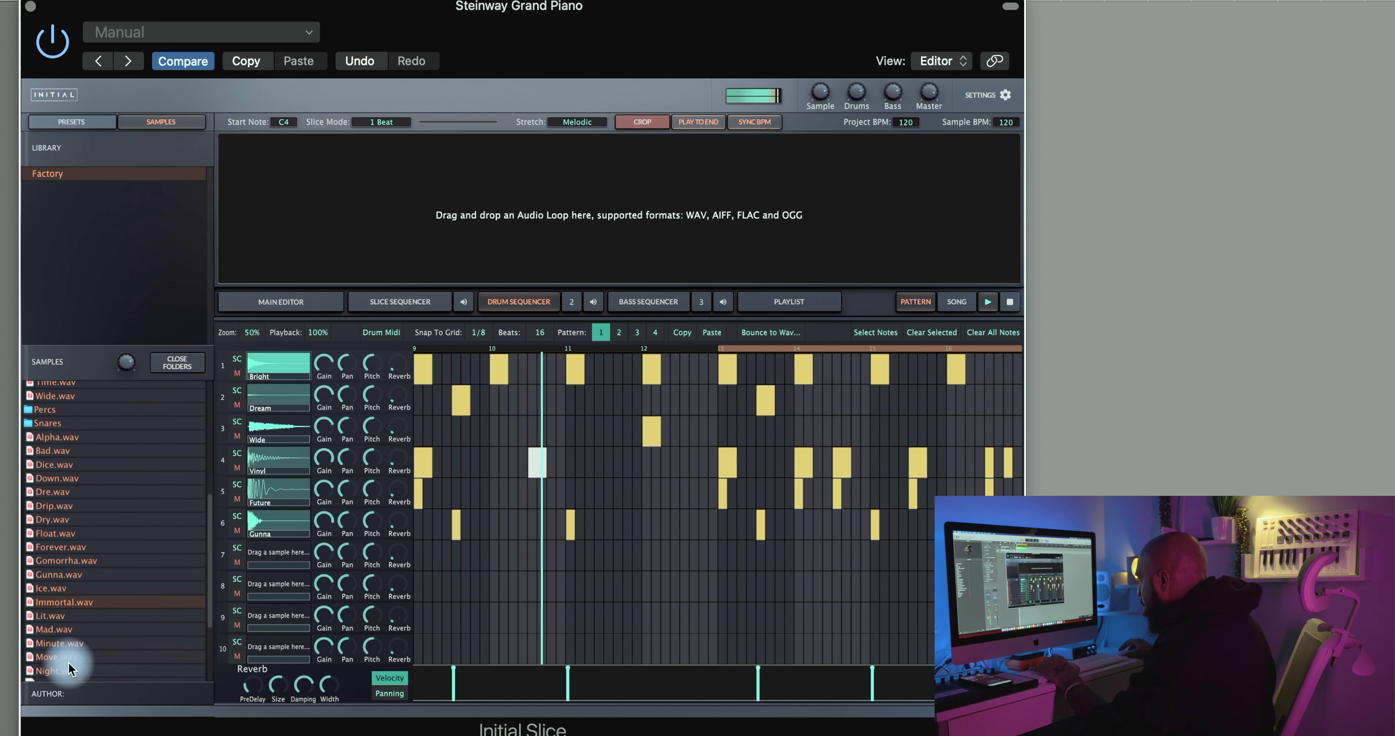
pyautogui.scroll(-1, 76, 644)
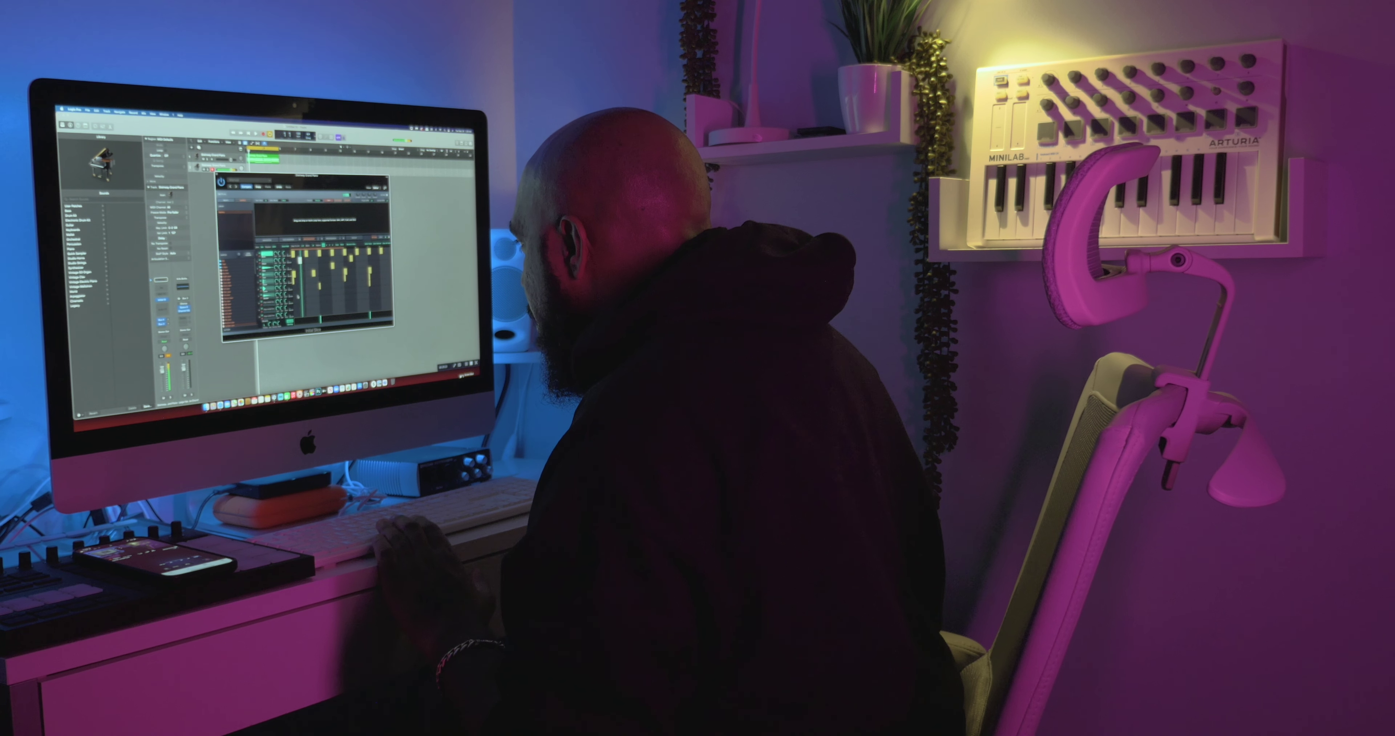
pyautogui.click(447, 554)
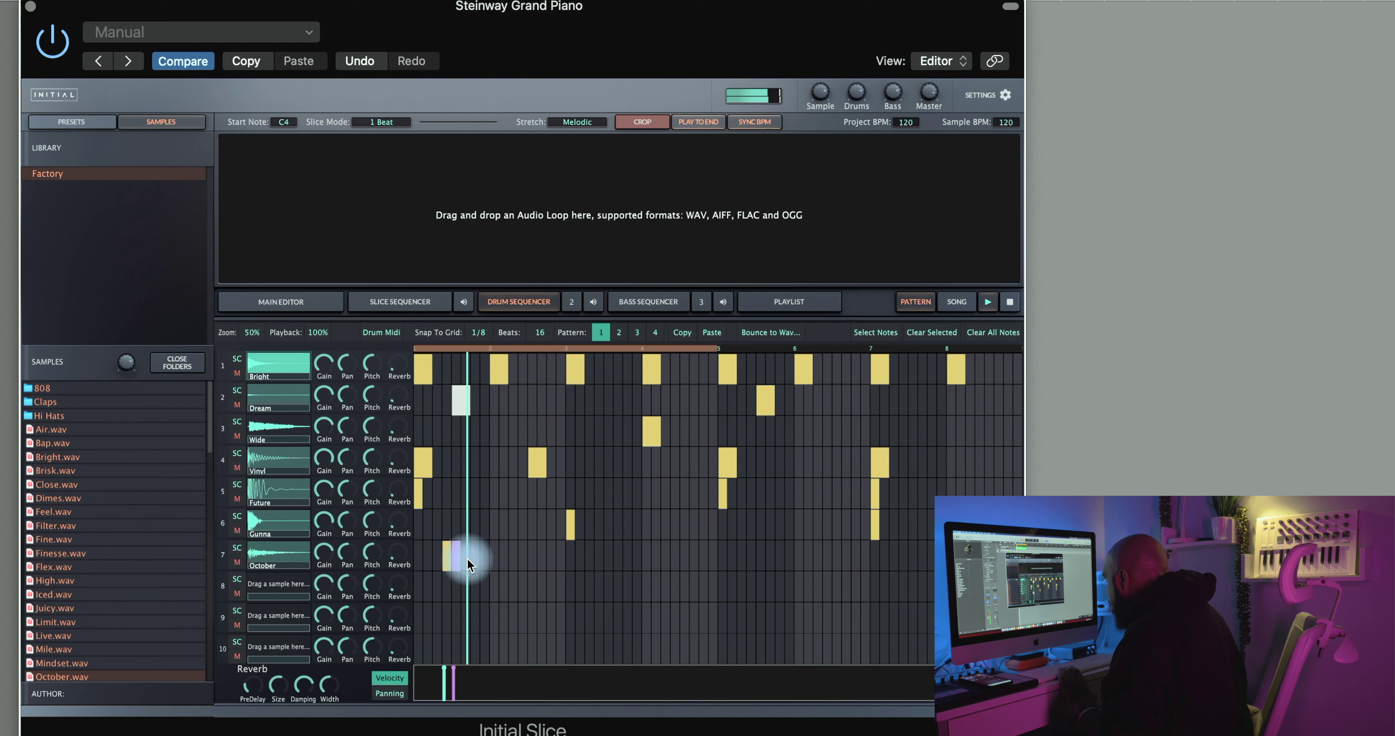
pyautogui.click(447, 562)
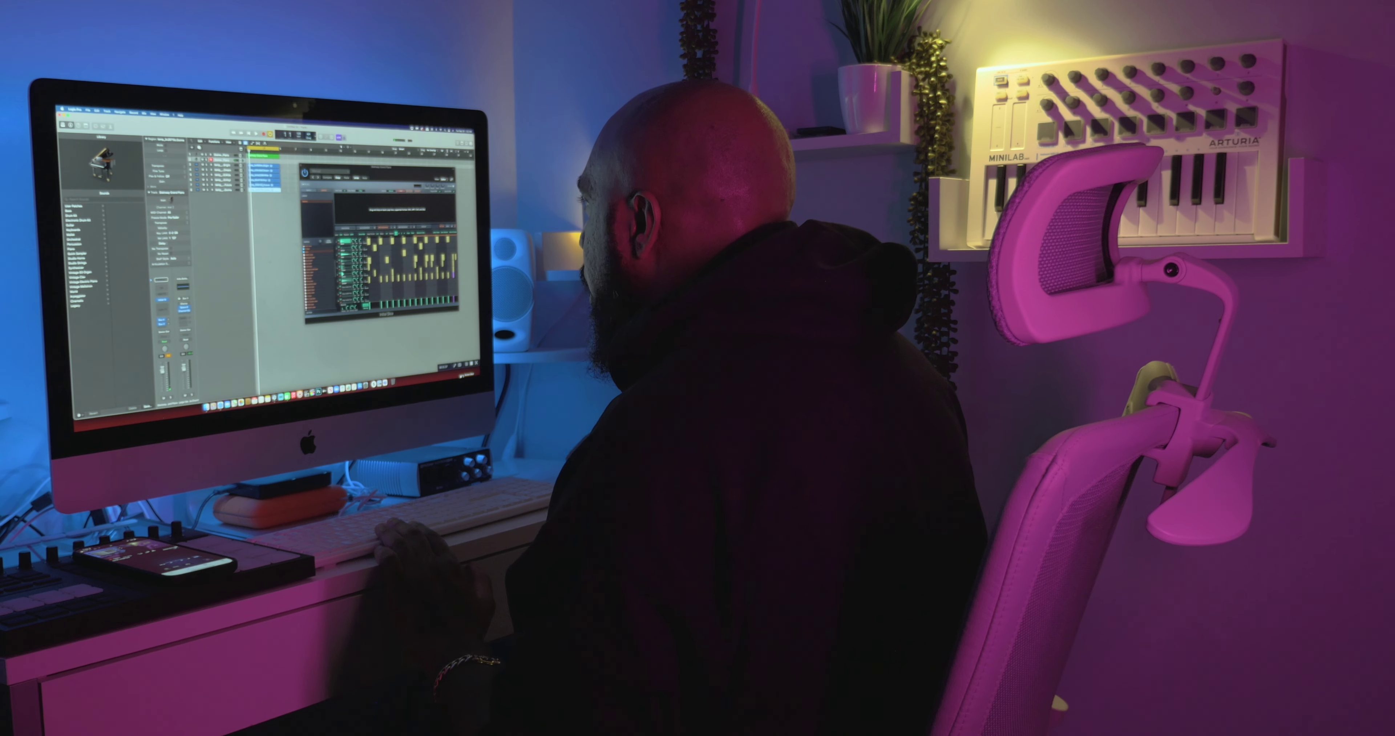
# Close the Initial Slice window and select the bounced drum audio tracks
pyautogui.press('super+w')
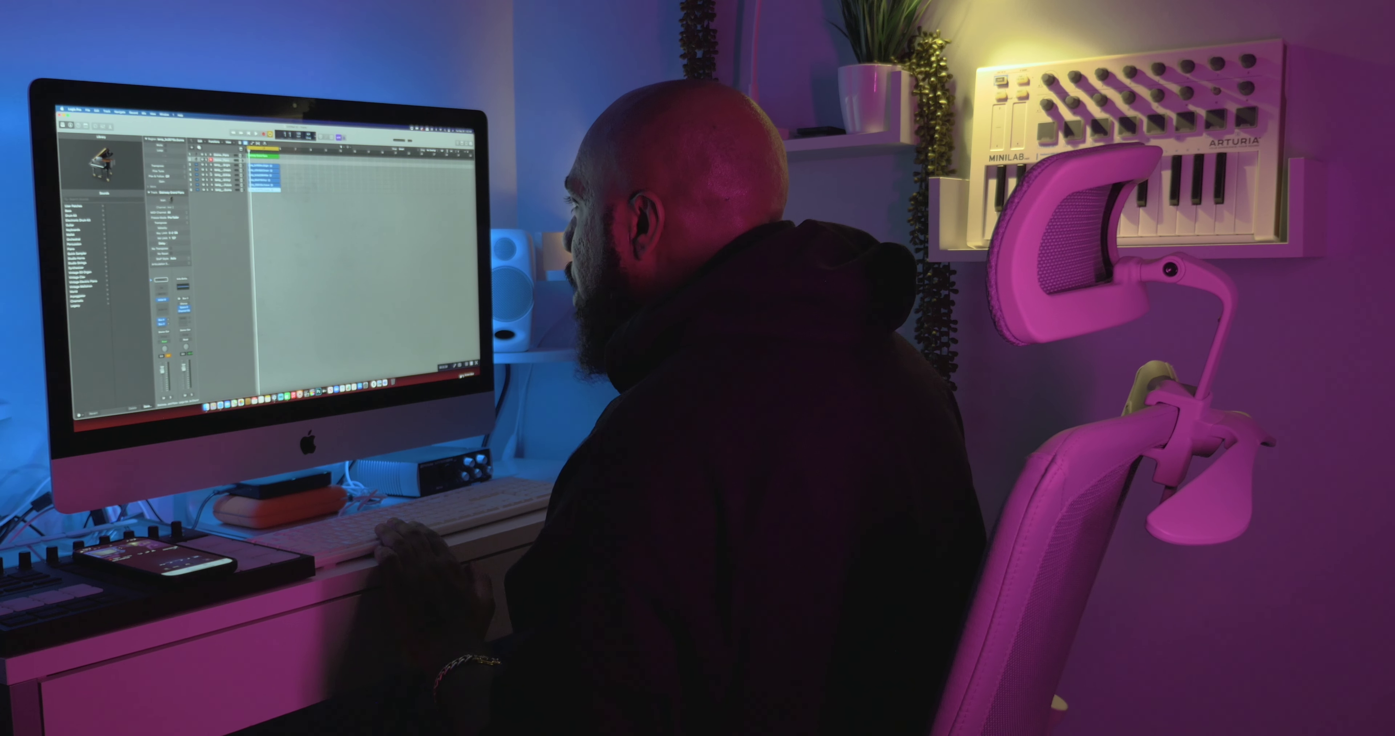
pyautogui.click(217, 165)
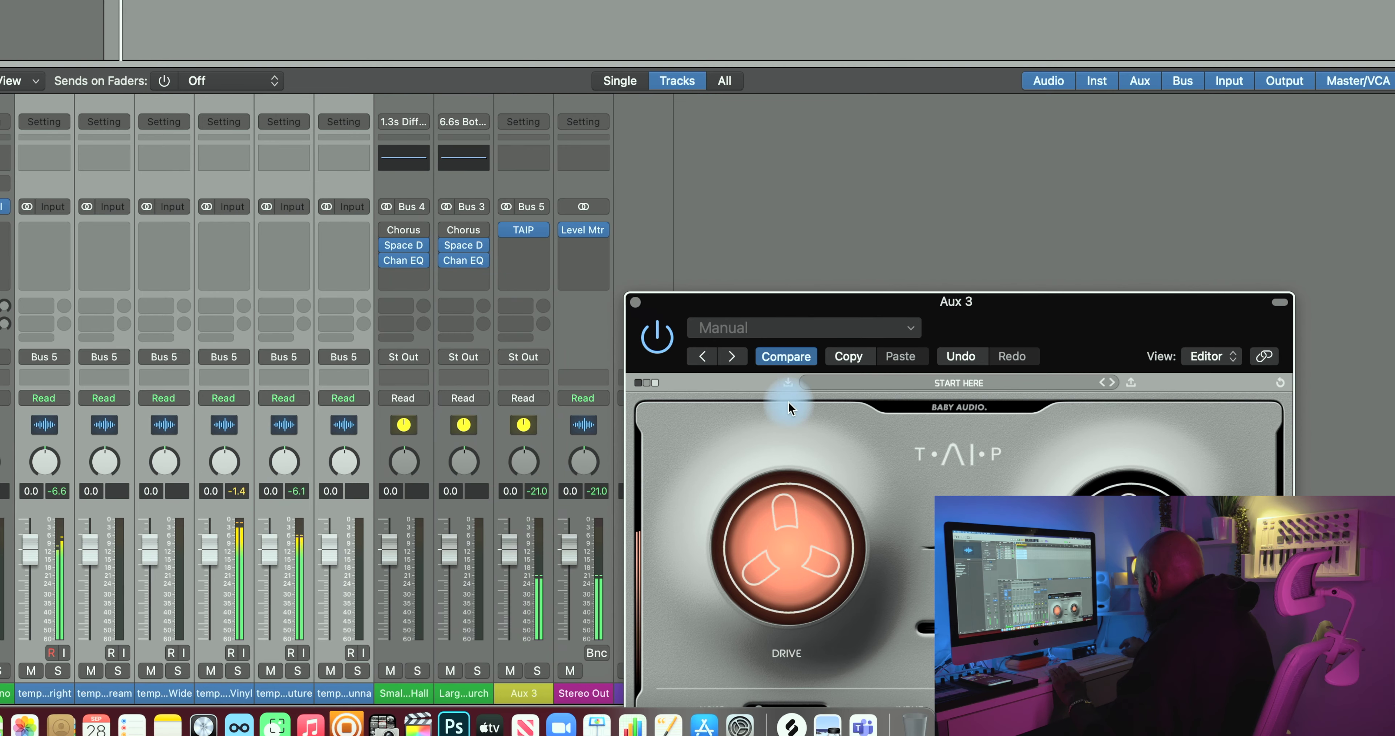
# Lower TAIP's Drive on Aux 3 to about -6.3 dB and compare the Normal and Hot inputs, keeping Hot
pyautogui.moveTo(782, 303); pyautogui.dragTo(40, 0)
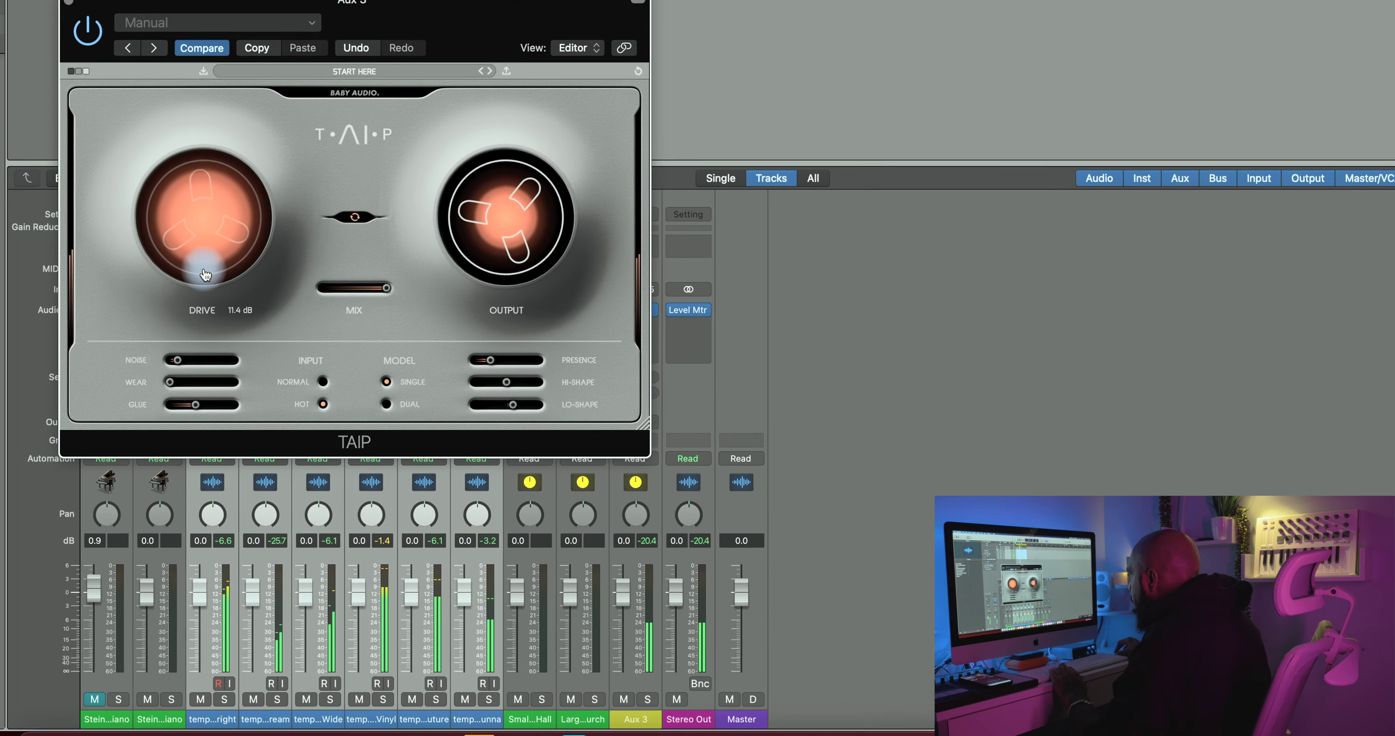
pyautogui.moveTo(205, 275); pyautogui.dragTo(207, 369)
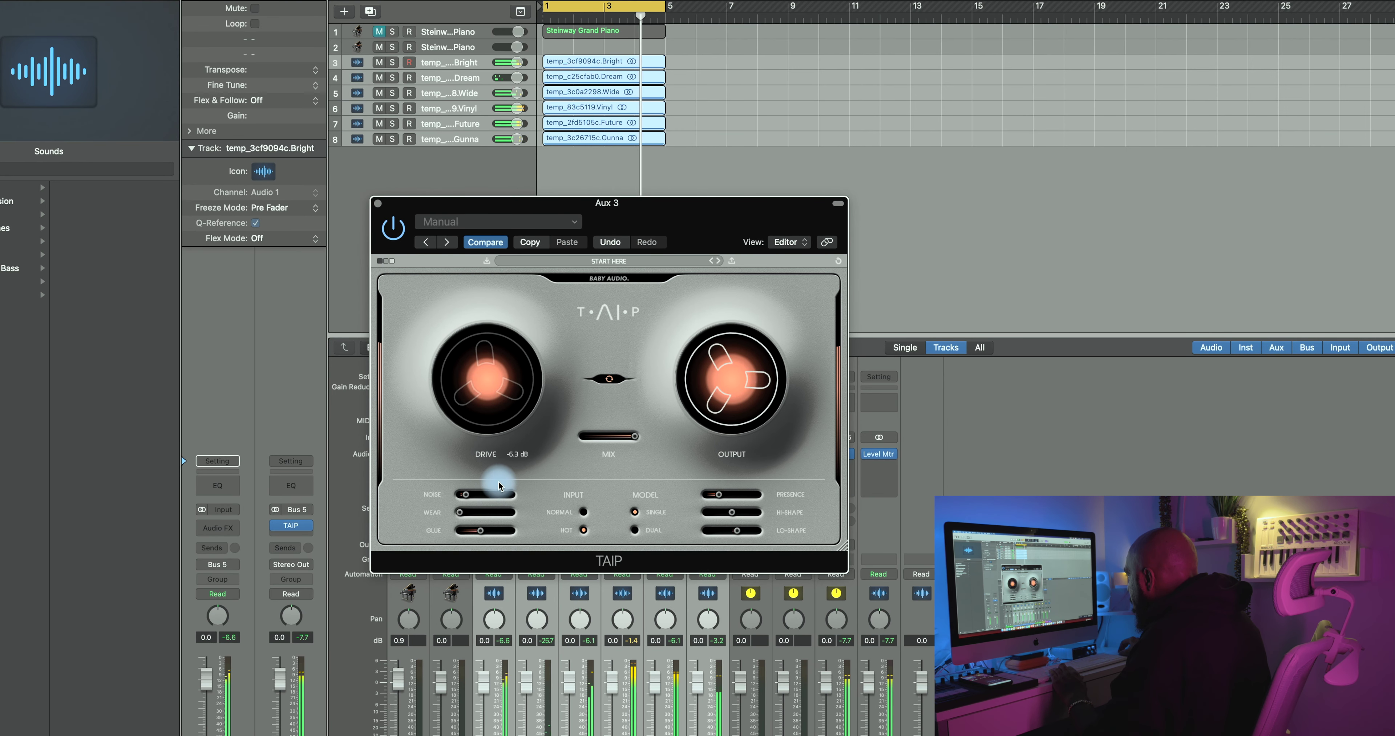
pyautogui.click(584, 532)
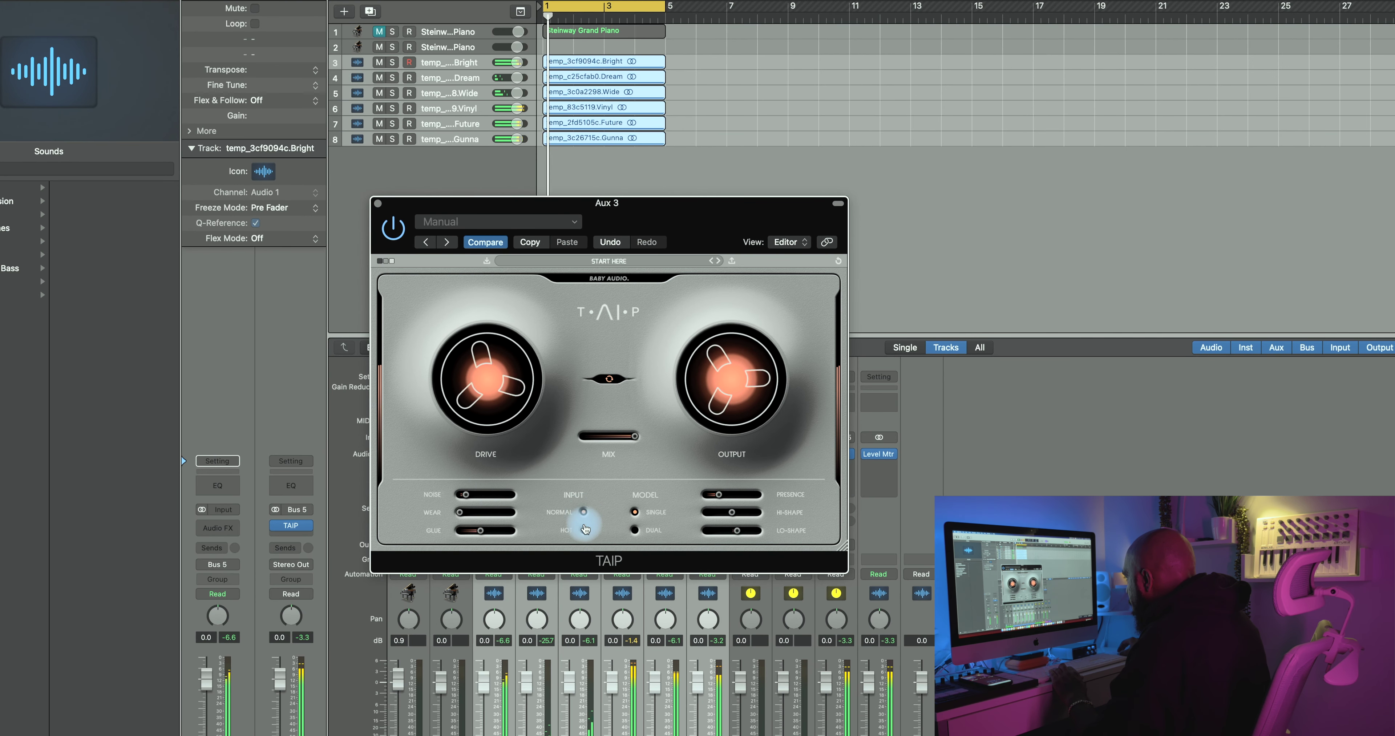
pyautogui.click(584, 532)
# Fine-tune TAIP's Drive, reduce Mix to about halfway, and adjust the Output level
pyautogui.moveTo(491, 381); pyautogui.dragTo(492, 369)
pyautogui.moveTo(634, 436); pyautogui.dragTo(613, 443)
pyautogui.moveTo(785, 414); pyautogui.dragTo(765, 376)
# Shape TAIP's tone by increasing Presence, setting Hi-Shape to about 72, and raising Lo-Shape close to its maximum
pyautogui.moveTo(718, 494)
pyautogui.mouseDown()
pyautogui.moveTo(789, 501)
pyautogui.moveTo(713, 518)
pyautogui.mouseUp()
pyautogui.click(751, 536)
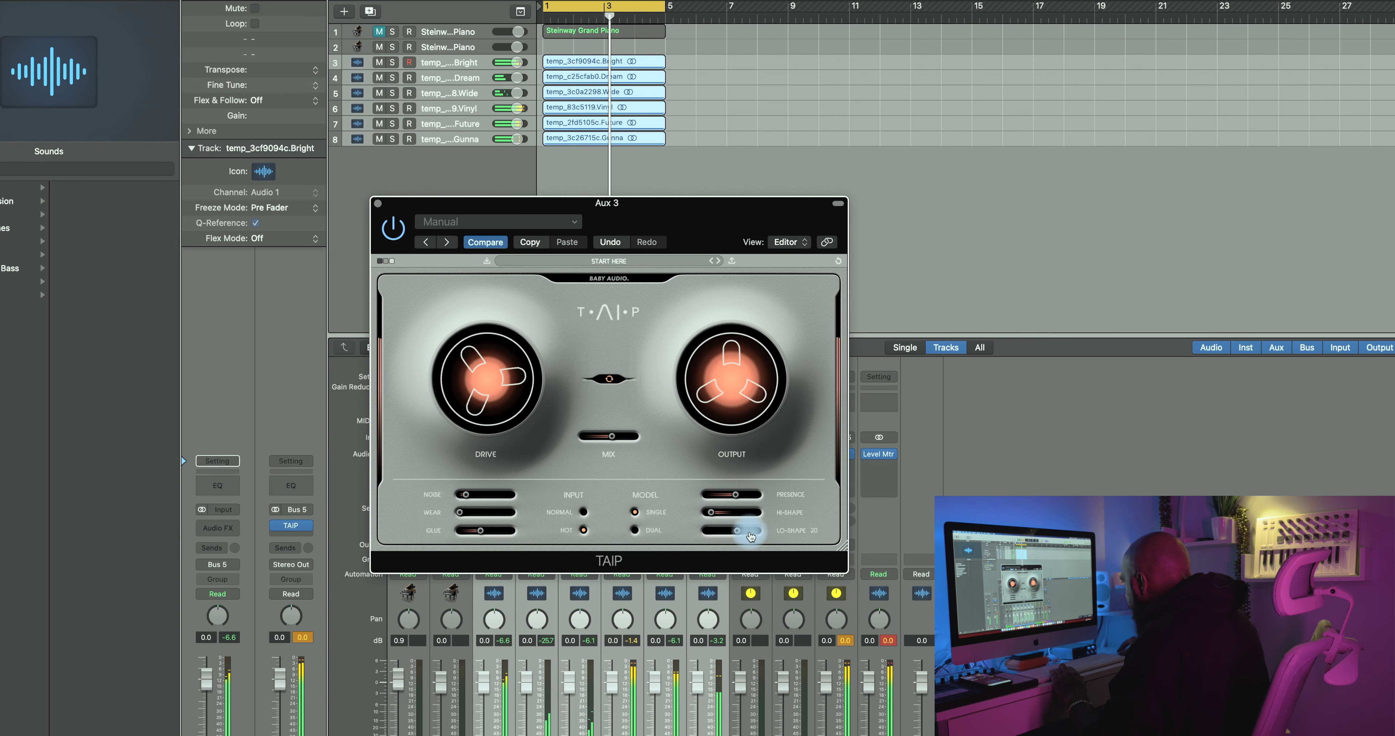
pyautogui.moveTo(713, 513); pyautogui.dragTo(753, 517)
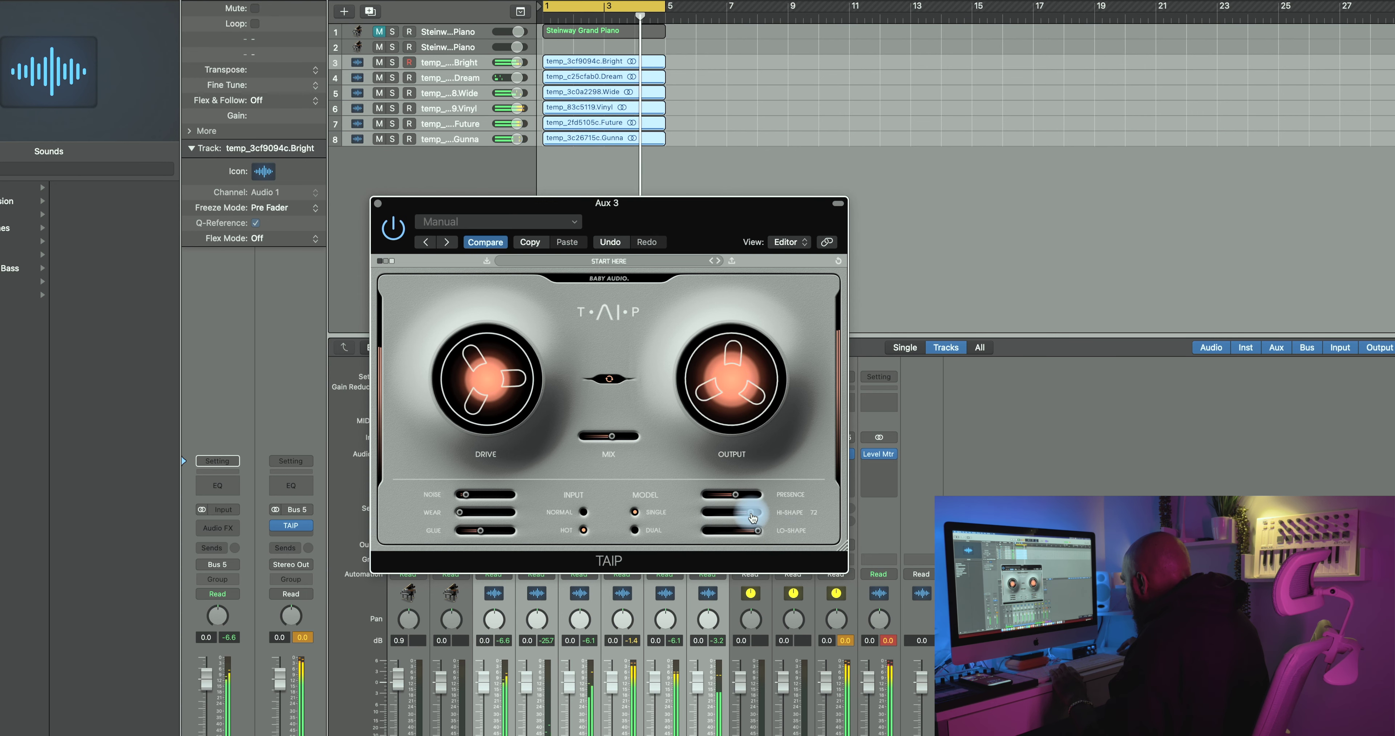
pyautogui.click(735, 497)
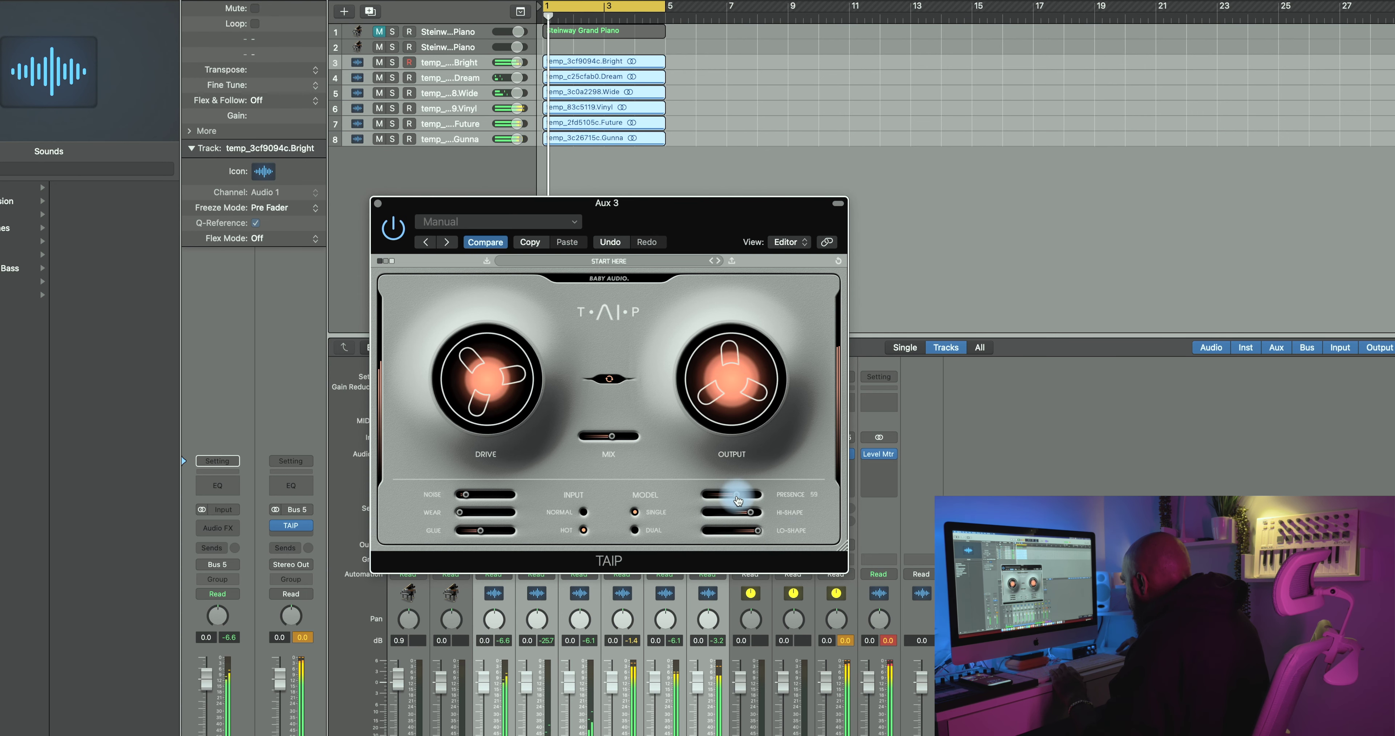
# Switch TAIP to the Dual model, with Noise at about 70 and Mix at about 58
pyautogui.click(636, 531)
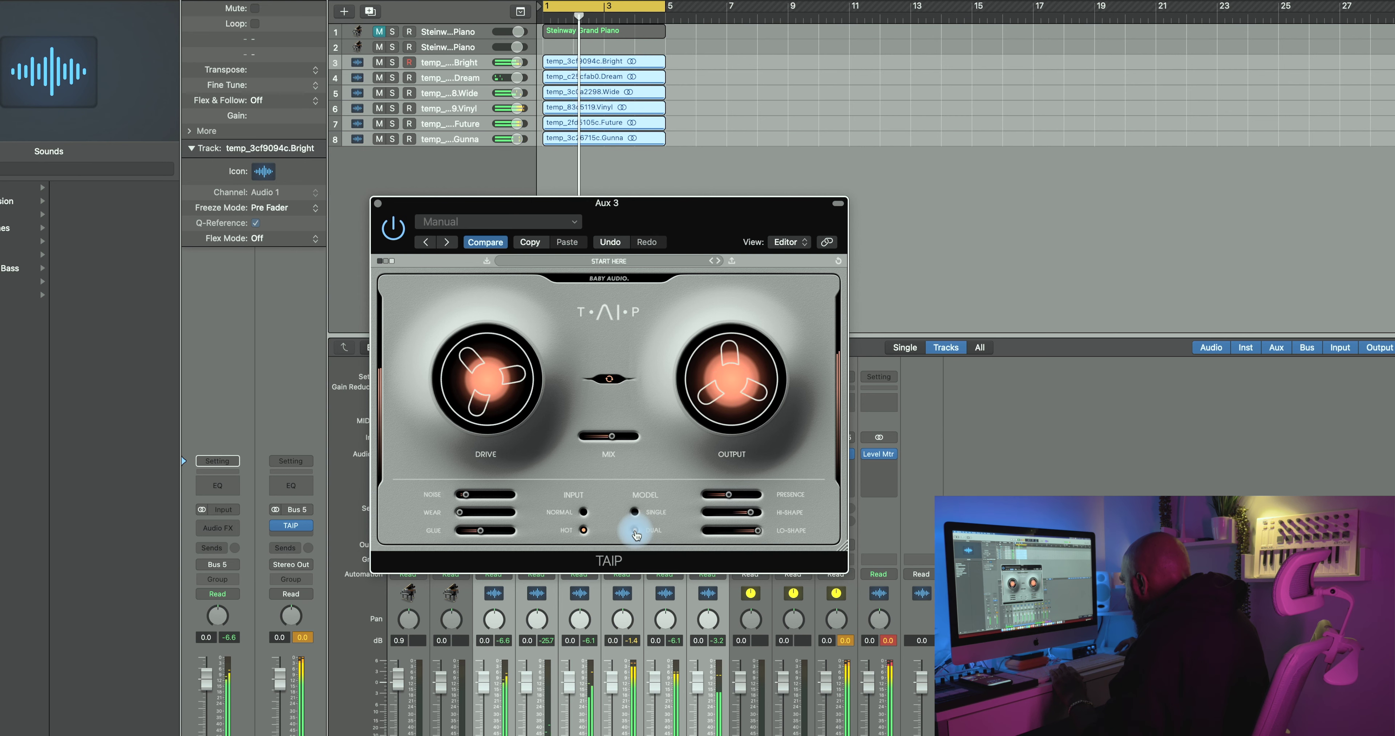
pyautogui.click(456, 508)
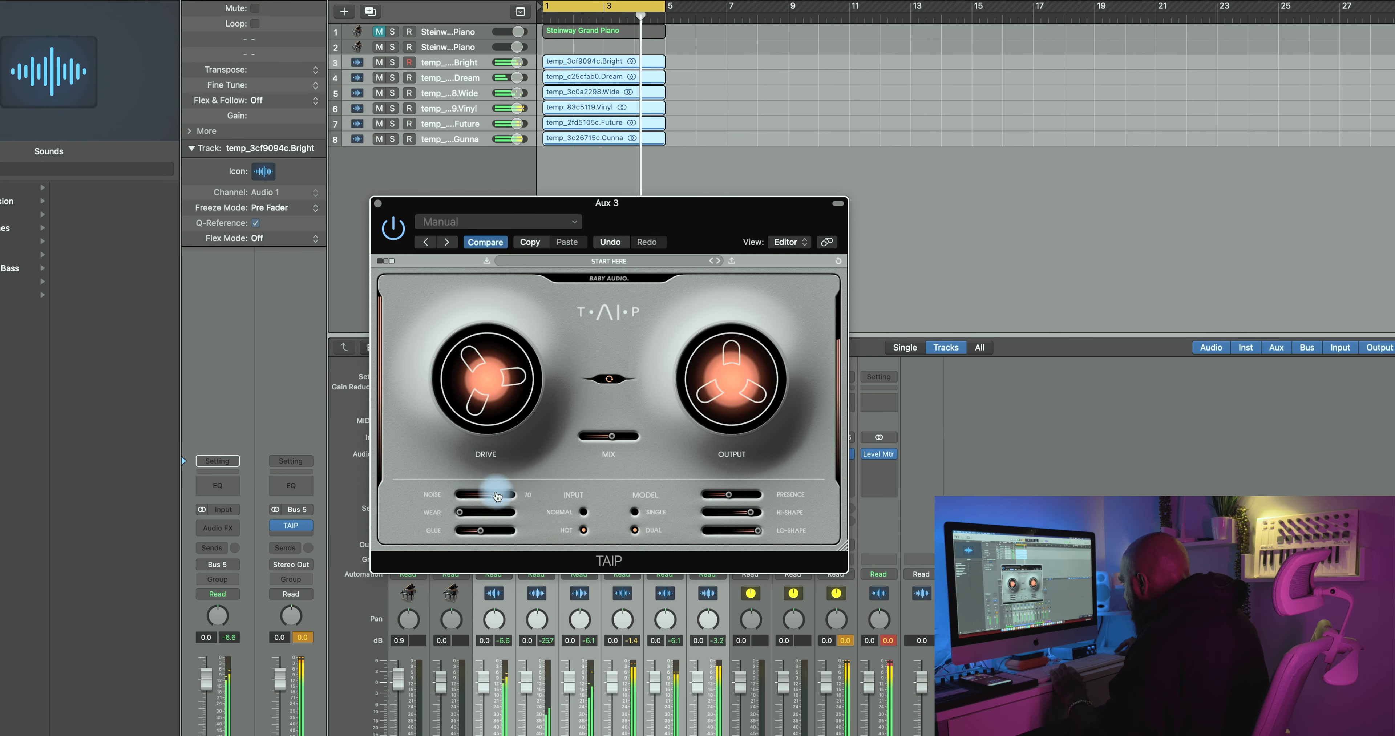
pyautogui.click(603, 438)
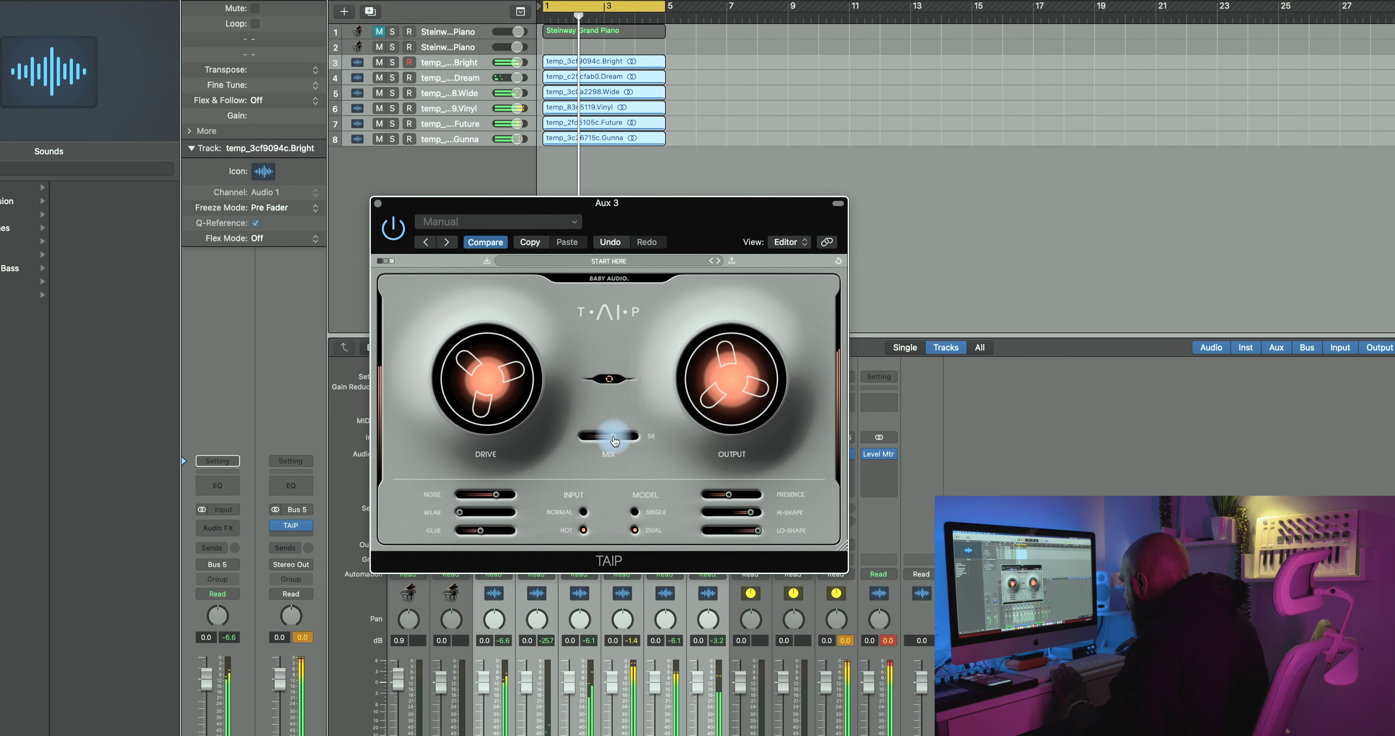
# Raise TAIP's Glue slightly and try out the Wear amount before returning it to minimum
pyautogui.moveTo(481, 531)
pyautogui.mouseDown()
pyautogui.moveTo(505, 536)
pyautogui.moveTo(481, 536)
pyautogui.mouseUp()
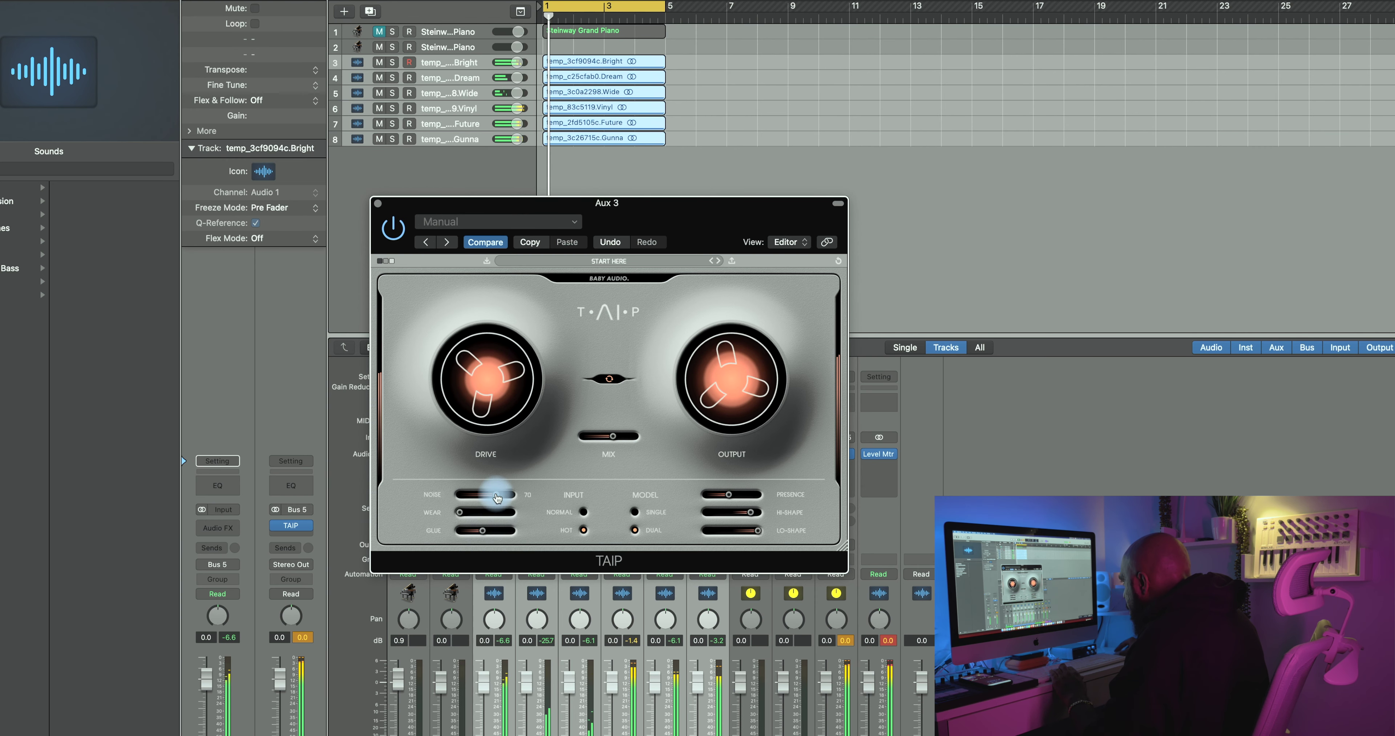
pyautogui.click(483, 533)
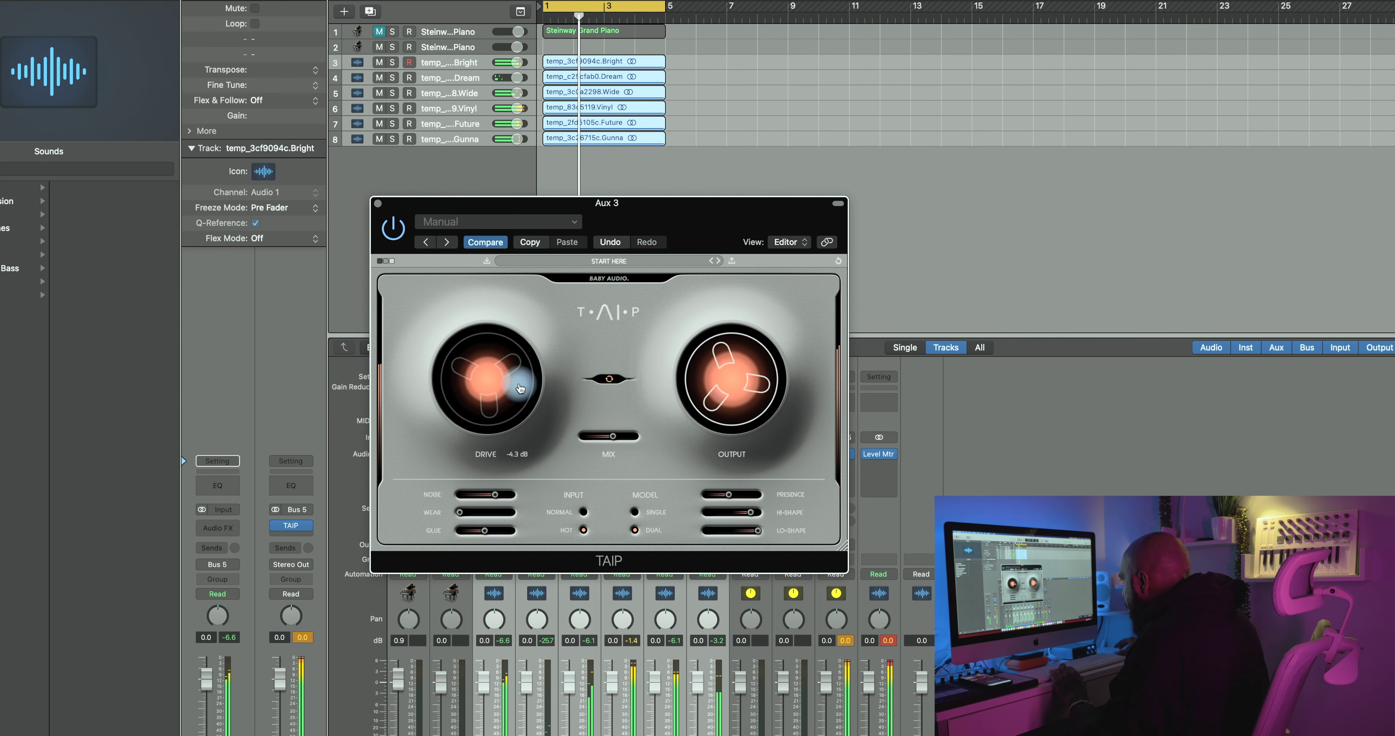
pyautogui.click(480, 514)
pyautogui.moveTo(485, 516); pyautogui.dragTo(396, 516)
# Set TAIP's Drive to about -5.9 dB and close the plug-in window
pyautogui.click(476, 354)
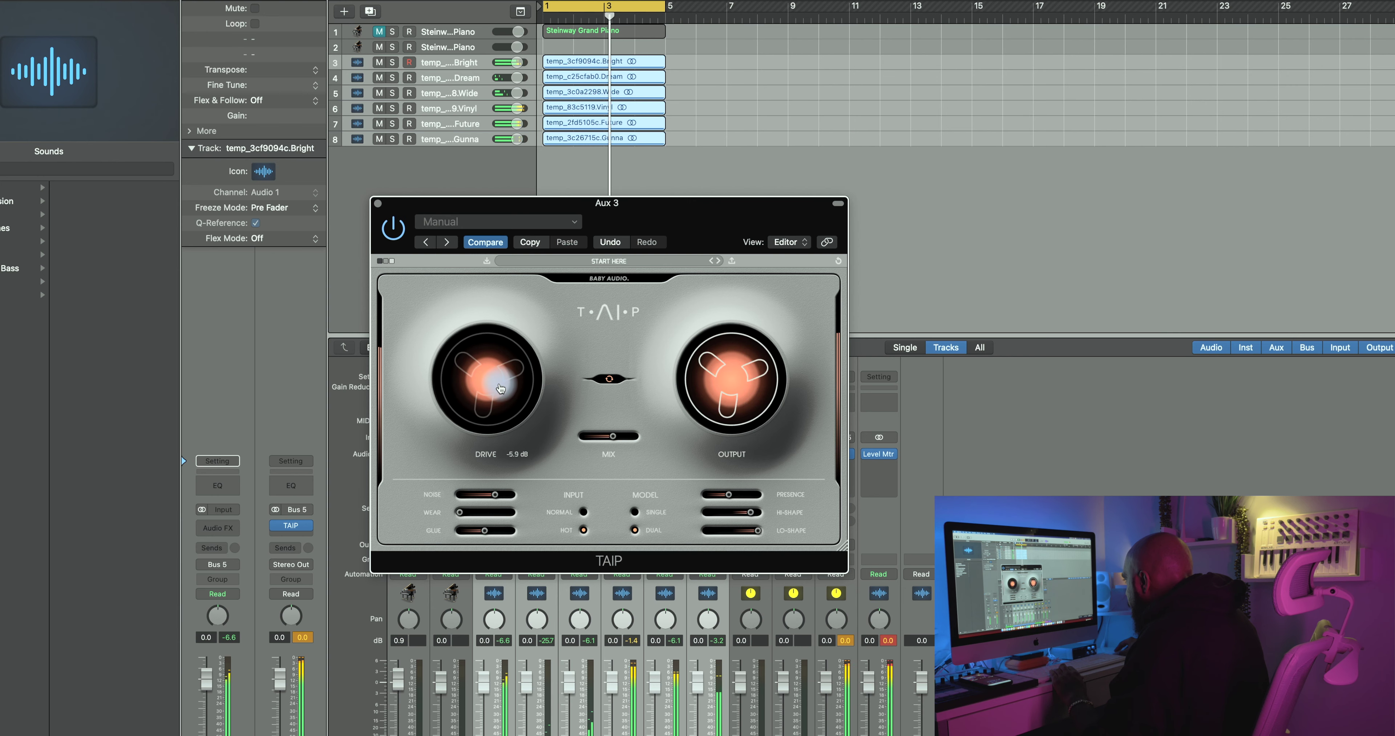
pyautogui.click(379, 206)
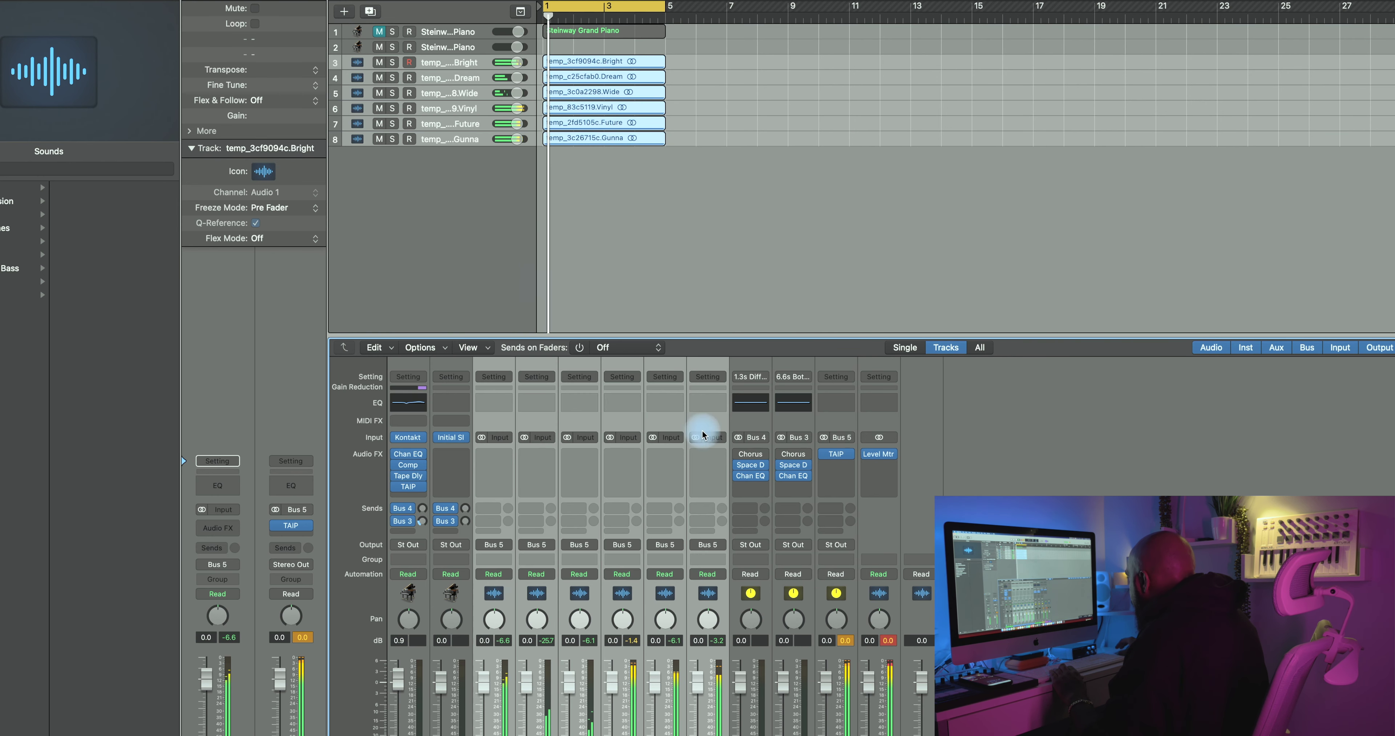
# Insert the I Heart NY compressor after TAIP on Aux 3, reducing Spank slightly and raising Output slightly
pyautogui.click(848, 470)
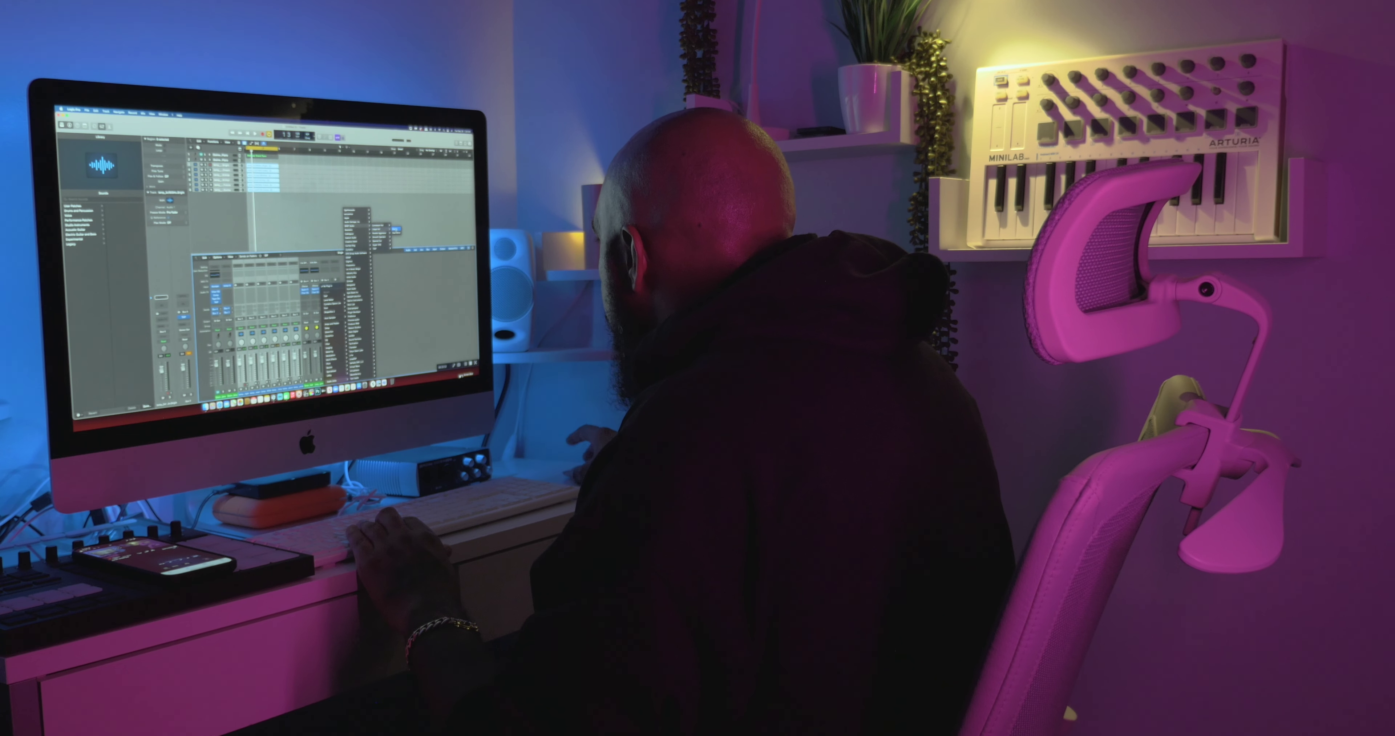
pyautogui.click(395, 228)
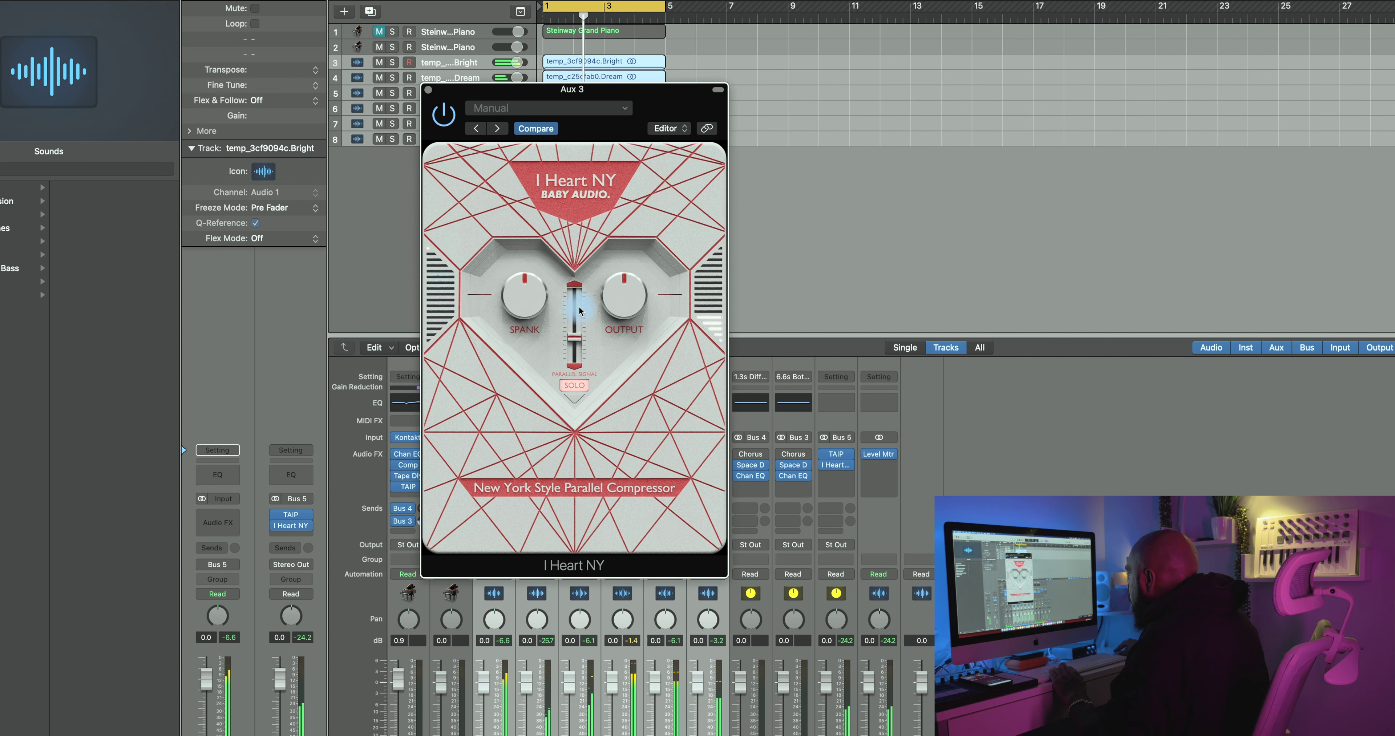
pyautogui.moveTo(525, 258); pyautogui.dragTo(508, 290)
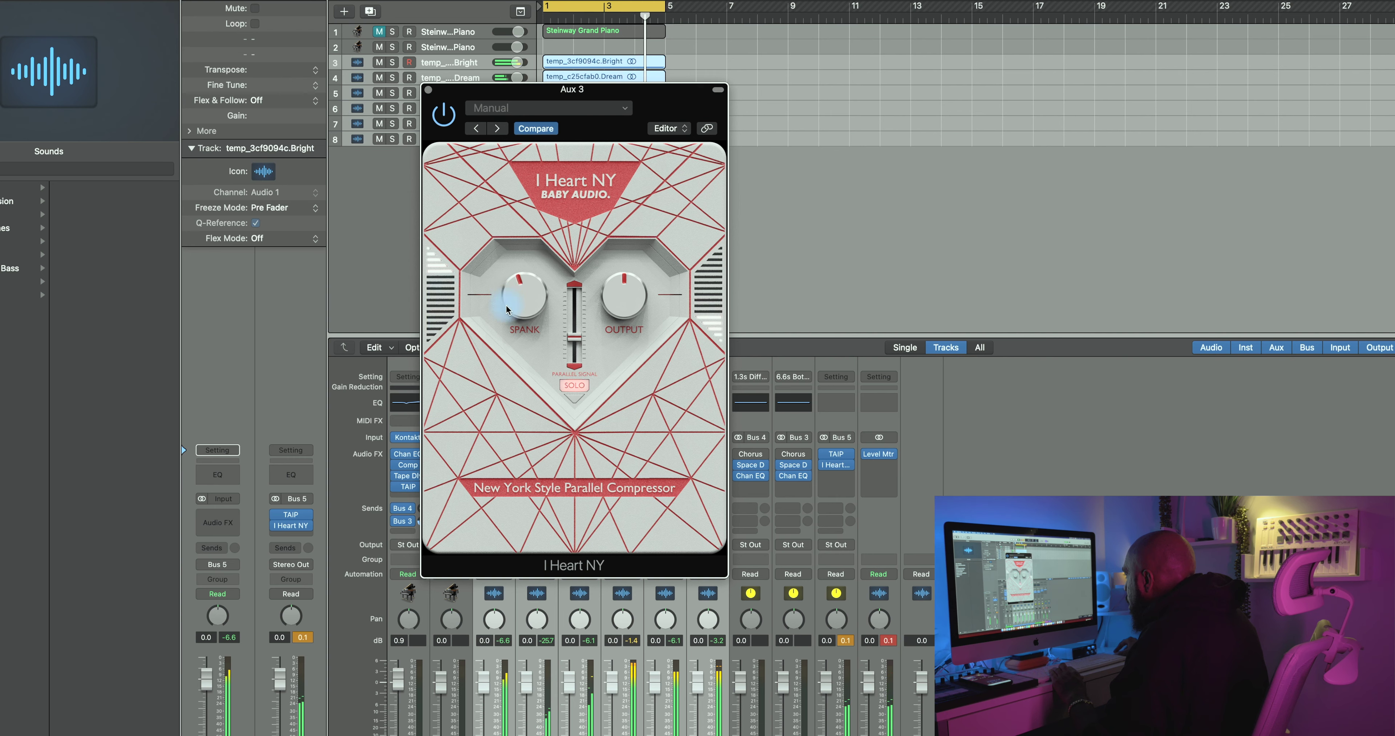
pyautogui.moveTo(565, 334); pyautogui.dragTo(583, 350)
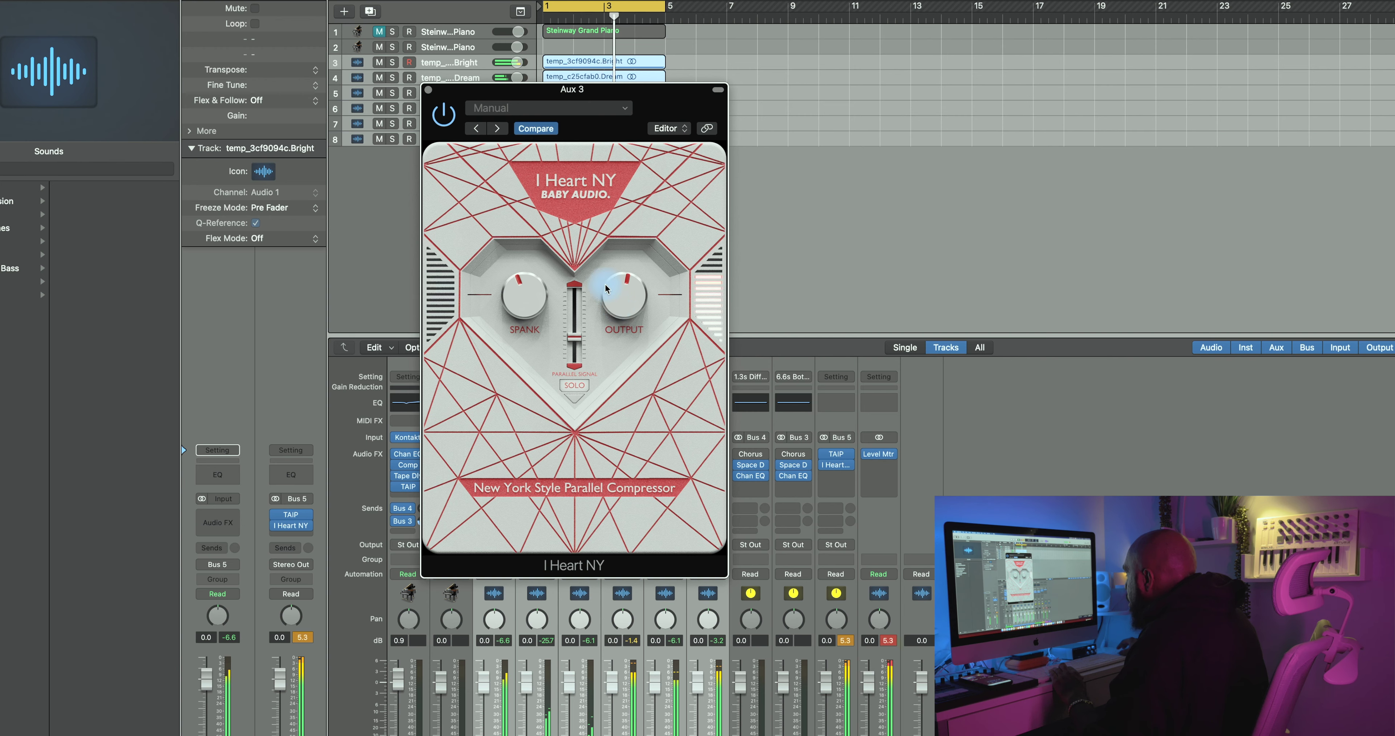
pyautogui.click(428, 89)
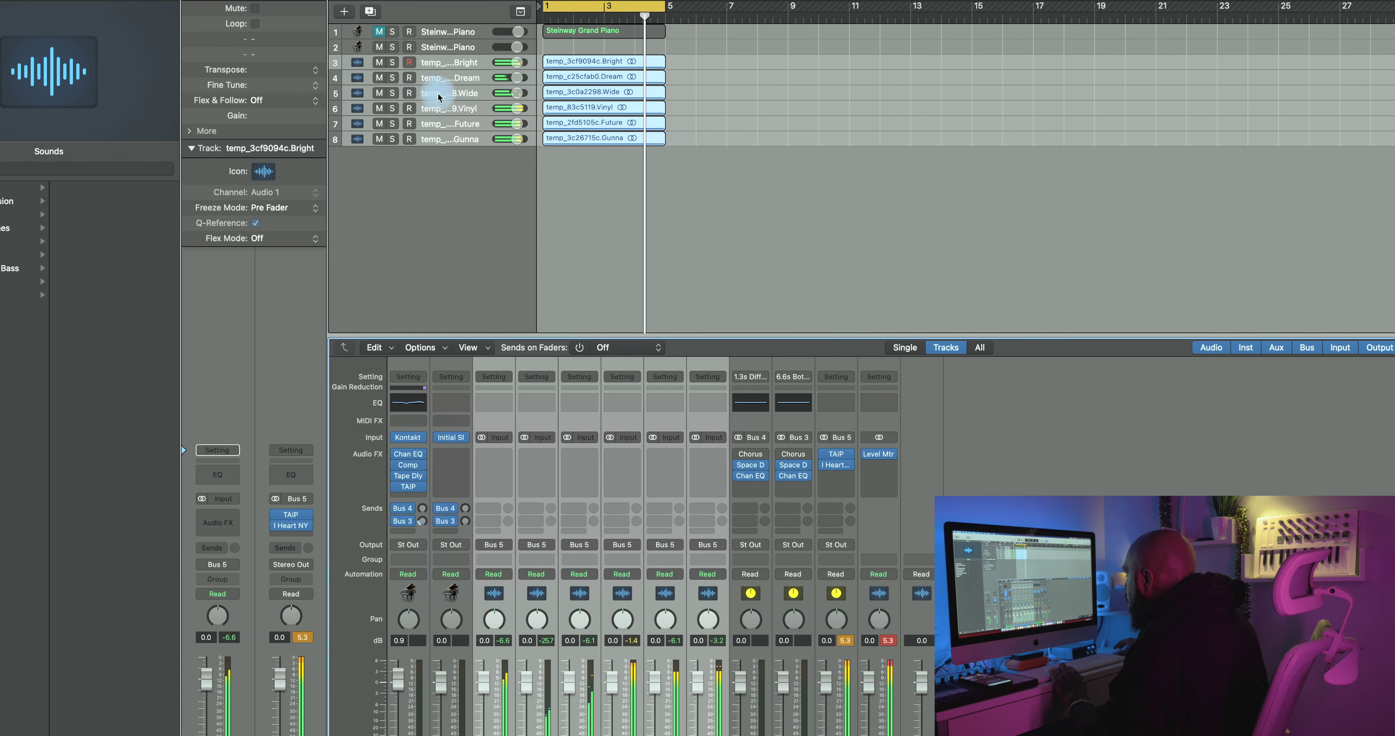
# Unmute the first Steinway Grand Piano track, raise its volume to 4.8 dB, and lower Aux 3 to -2.9 dB
pyautogui.click(379, 31)
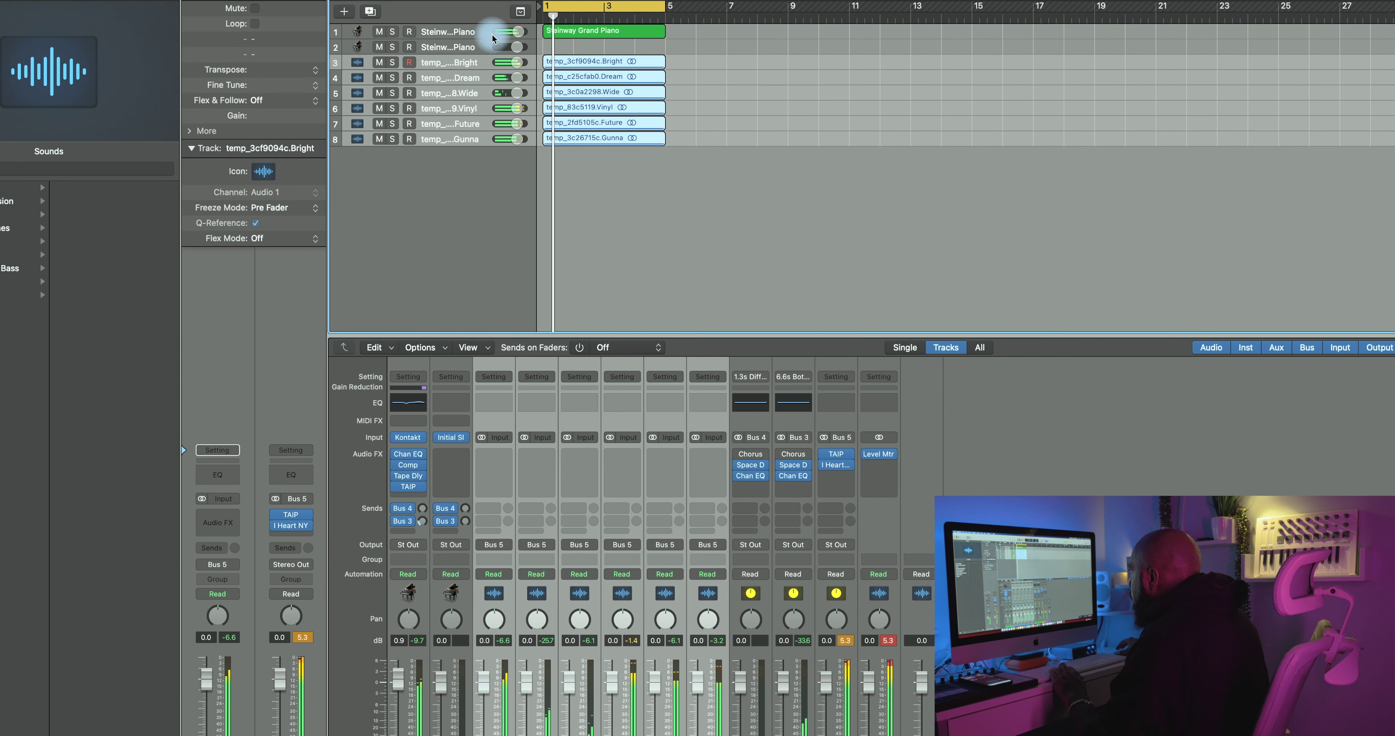
pyautogui.moveTo(512, 30); pyautogui.dragTo(542, 31)
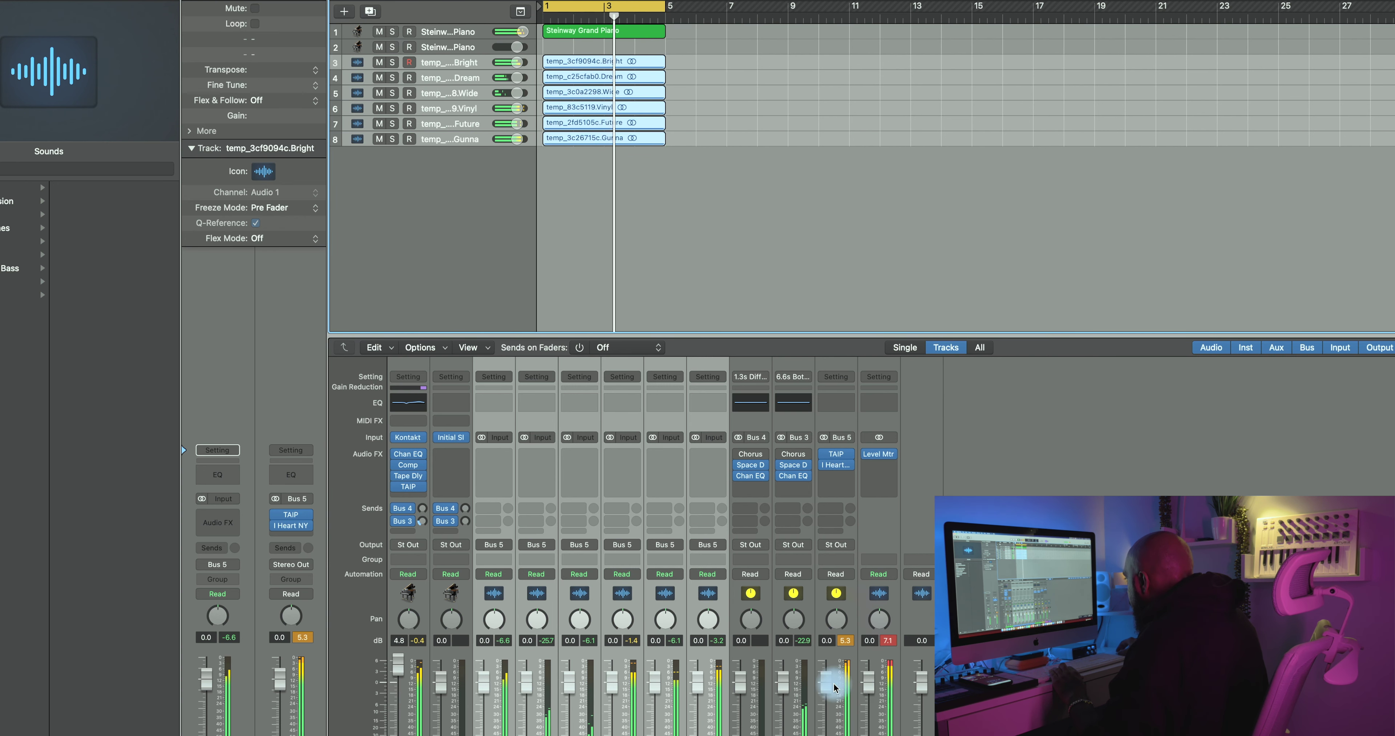
pyautogui.moveTo(834, 688); pyautogui.dragTo(825, 697)
# Switch Aux 3's input to mono and add a Channel EQ with a 24 dB/Oct high cut at 10300 Hz
pyautogui.click(824, 437)
pyautogui.click(836, 402)
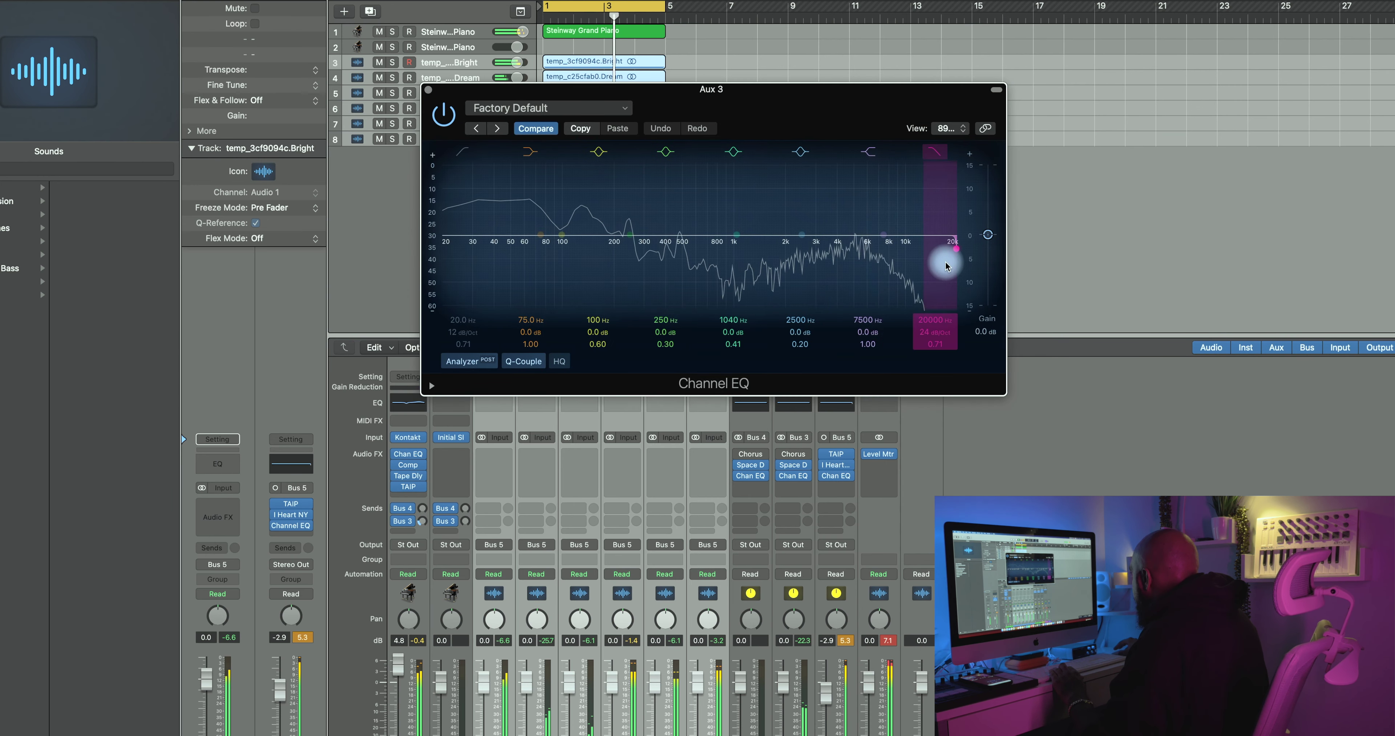
pyautogui.moveTo(947, 265); pyautogui.dragTo(894, 268)
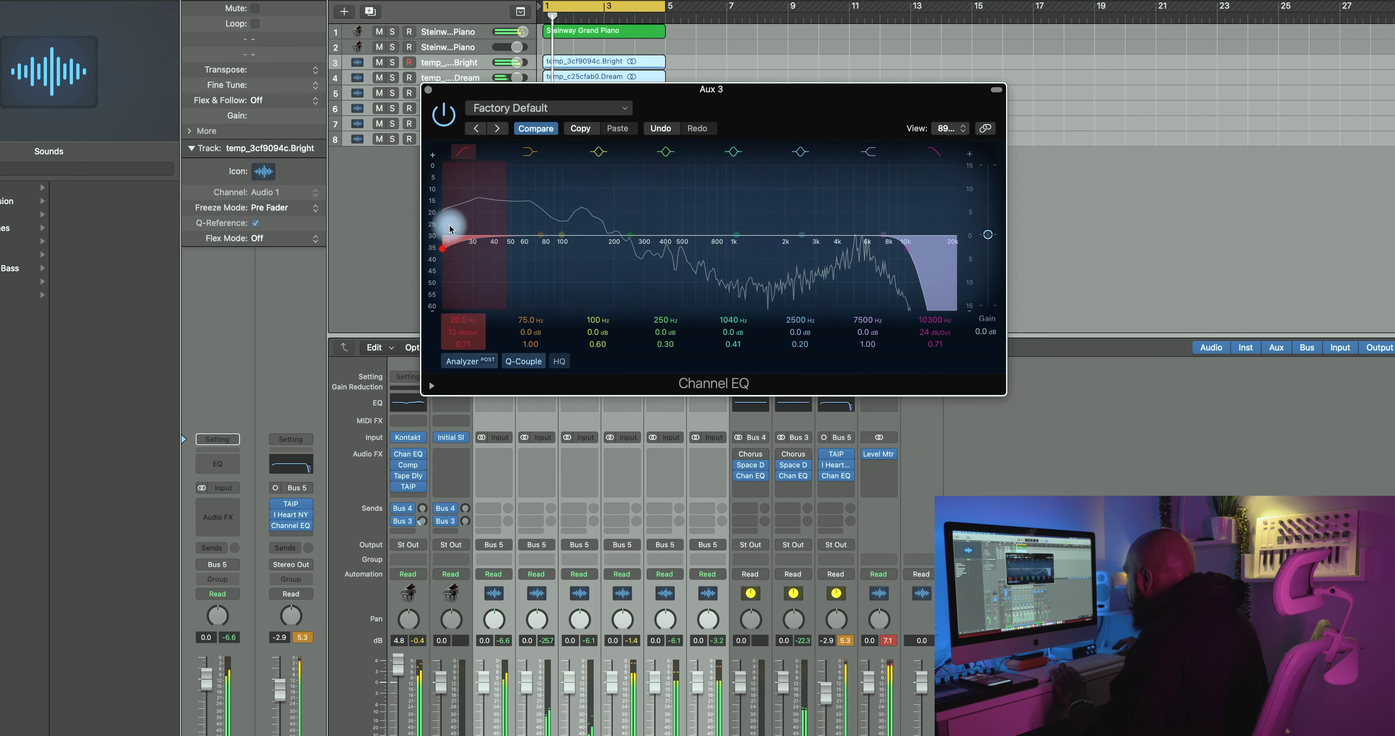
# Add a low cut at 24 Hz with a 24 dB/Oct slope to Aux 3's Channel EQ and close it
pyautogui.moveTo(450, 227); pyautogui.dragTo(458, 223)
pyautogui.moveTo(474, 336); pyautogui.dragTo(473, 333)
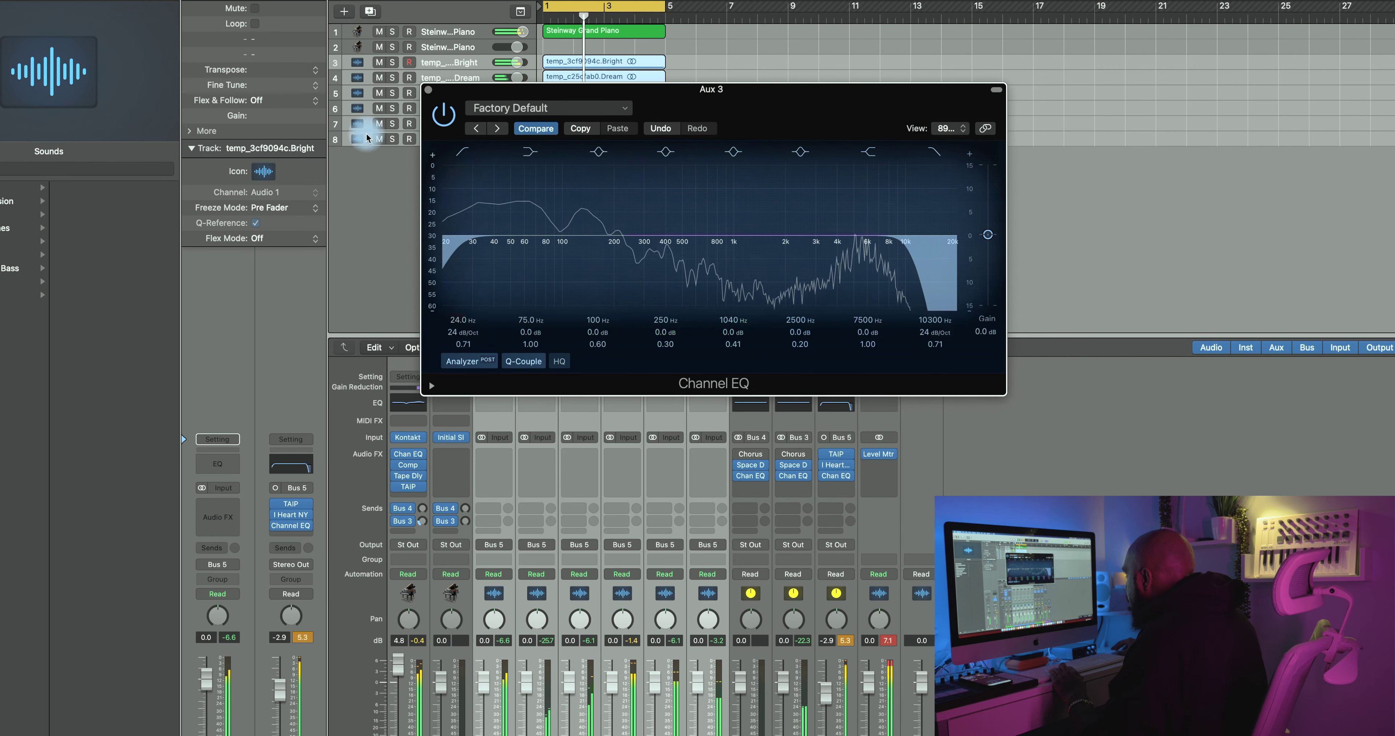
pyautogui.click(428, 89)
# Insert Trackspacer after TAIP on the first Steinway Grand Piano track, side-chained to Audio 4, with Amount at about 30%
pyautogui.click(467, 34)
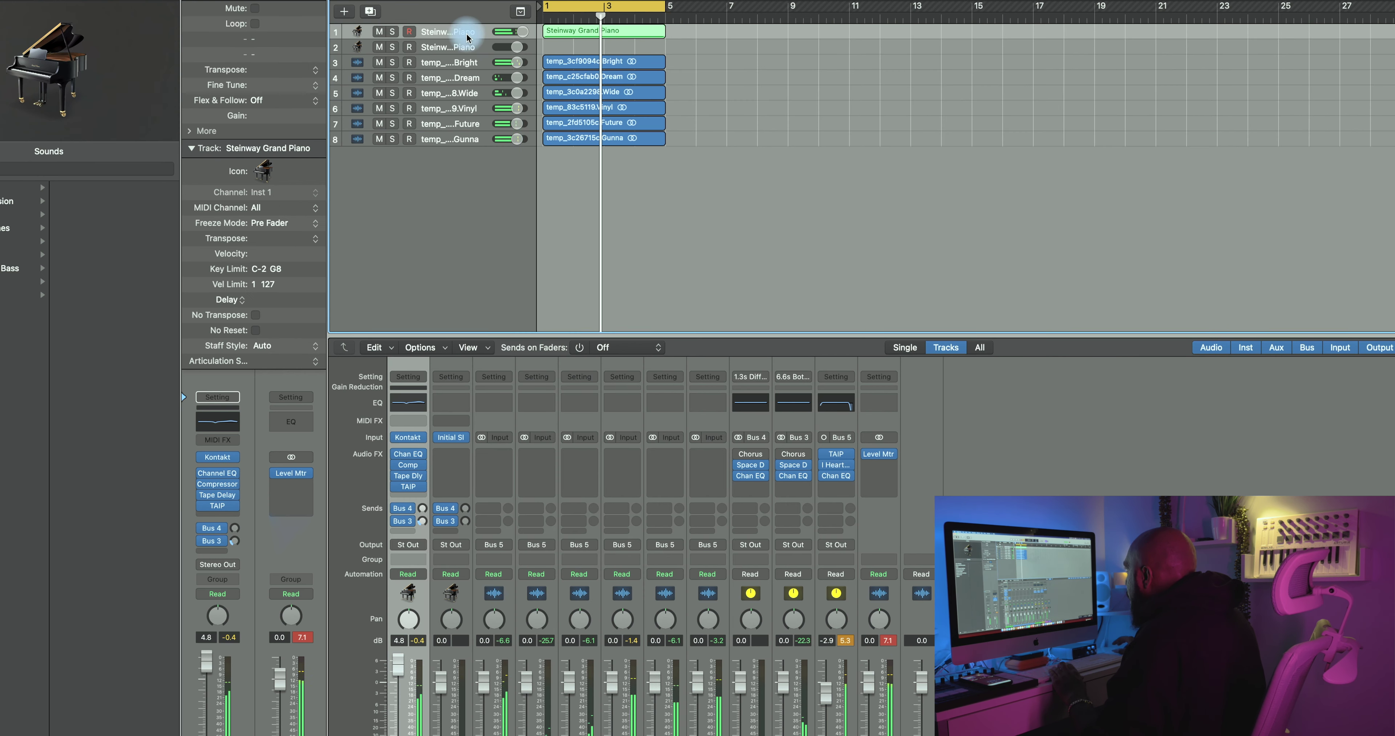
pyautogui.click(423, 469)
pyautogui.click(424, 498)
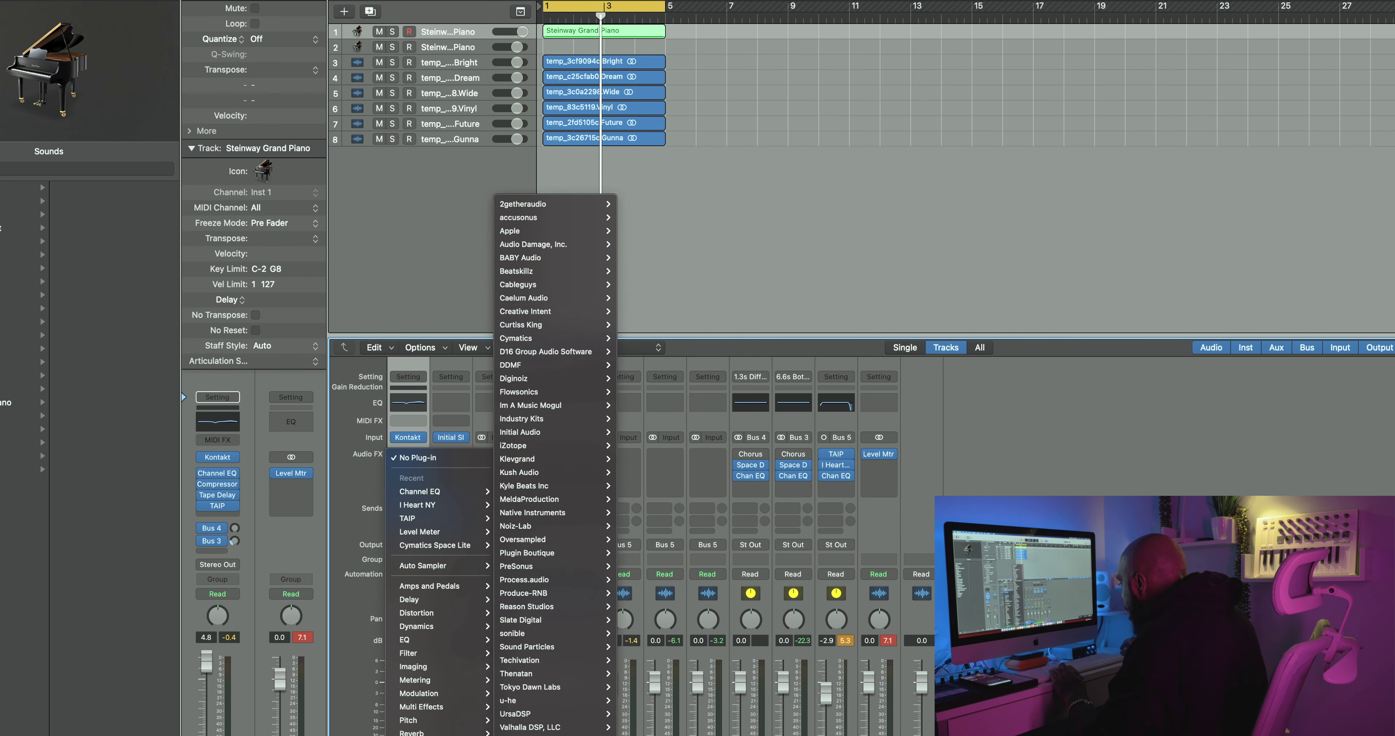
pyautogui.click(650, 731)
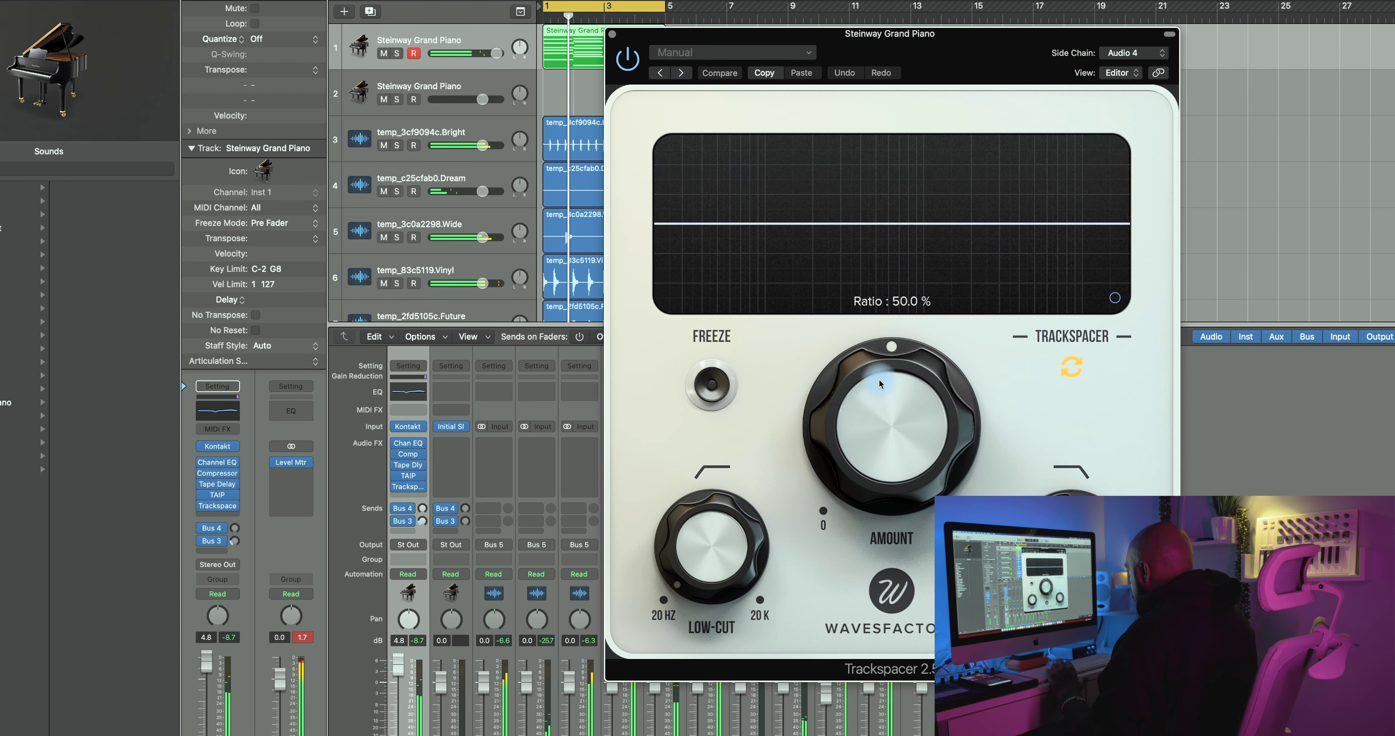
pyautogui.moveTo(879, 384); pyautogui.dragTo(859, 459)
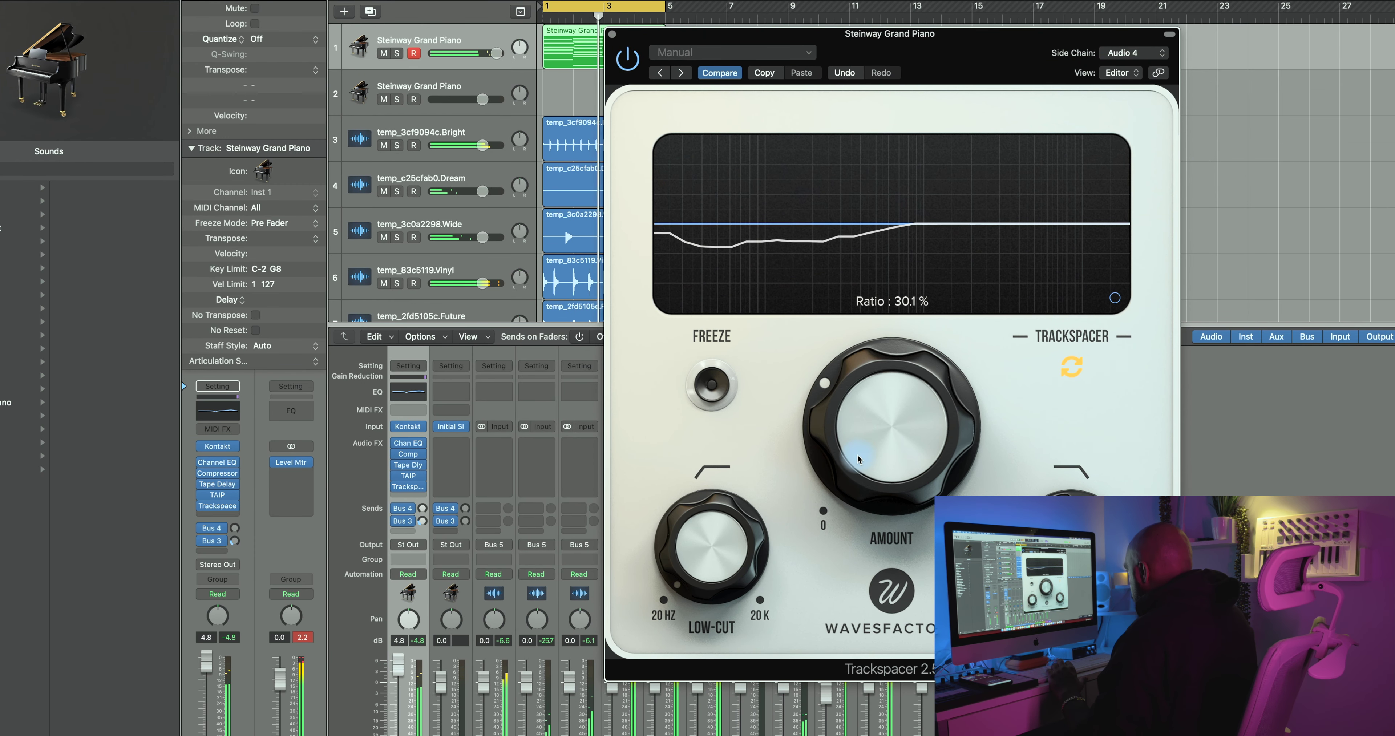
# Load Trackspacer's slight kick back preset on the first piano track, adjust its Amount, and set the high-cut to about 12280 Hz
pyautogui.click(807, 52)
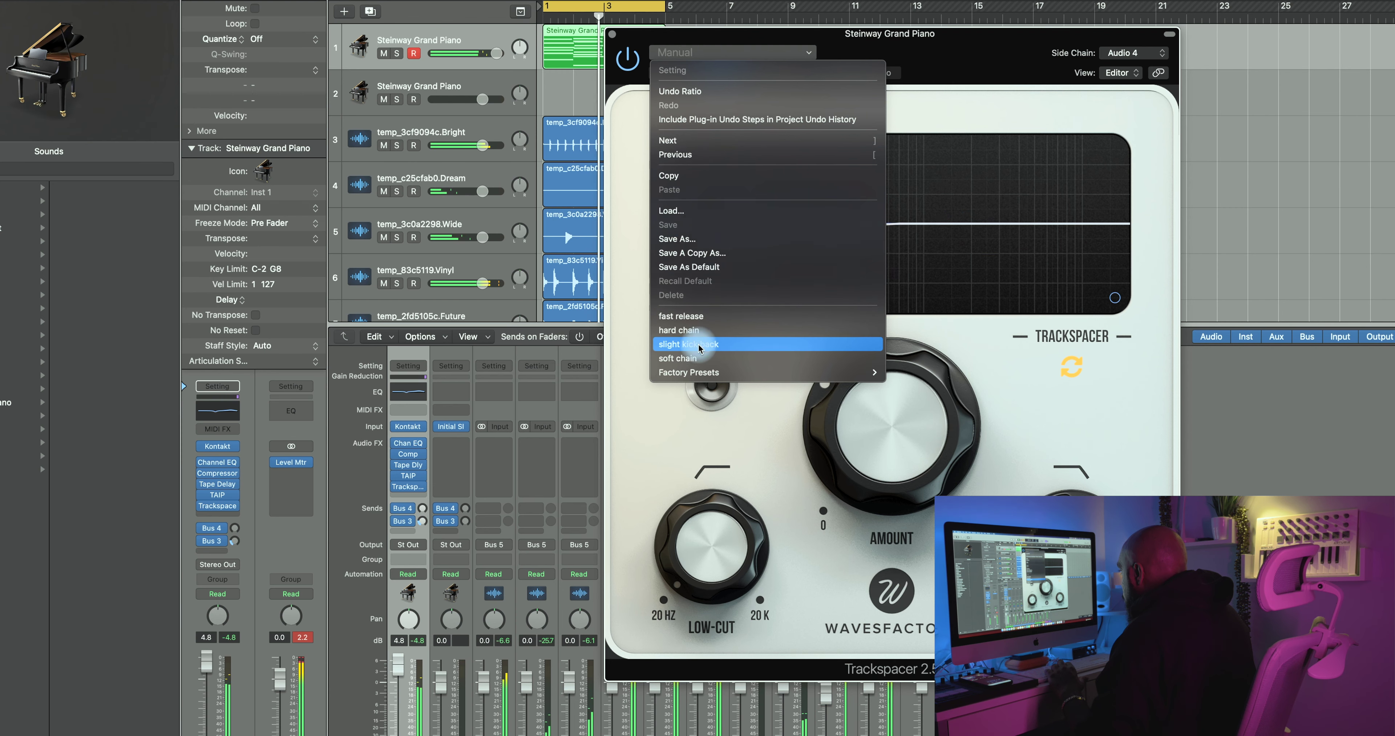
pyautogui.moveTo(855, 405)
pyautogui.mouseDown()
pyautogui.moveTo(842, 414)
pyautogui.moveTo(842, 387)
pyautogui.mouseUp()
pyautogui.moveTo(1072, 541); pyautogui.dragTo(1072, 563)
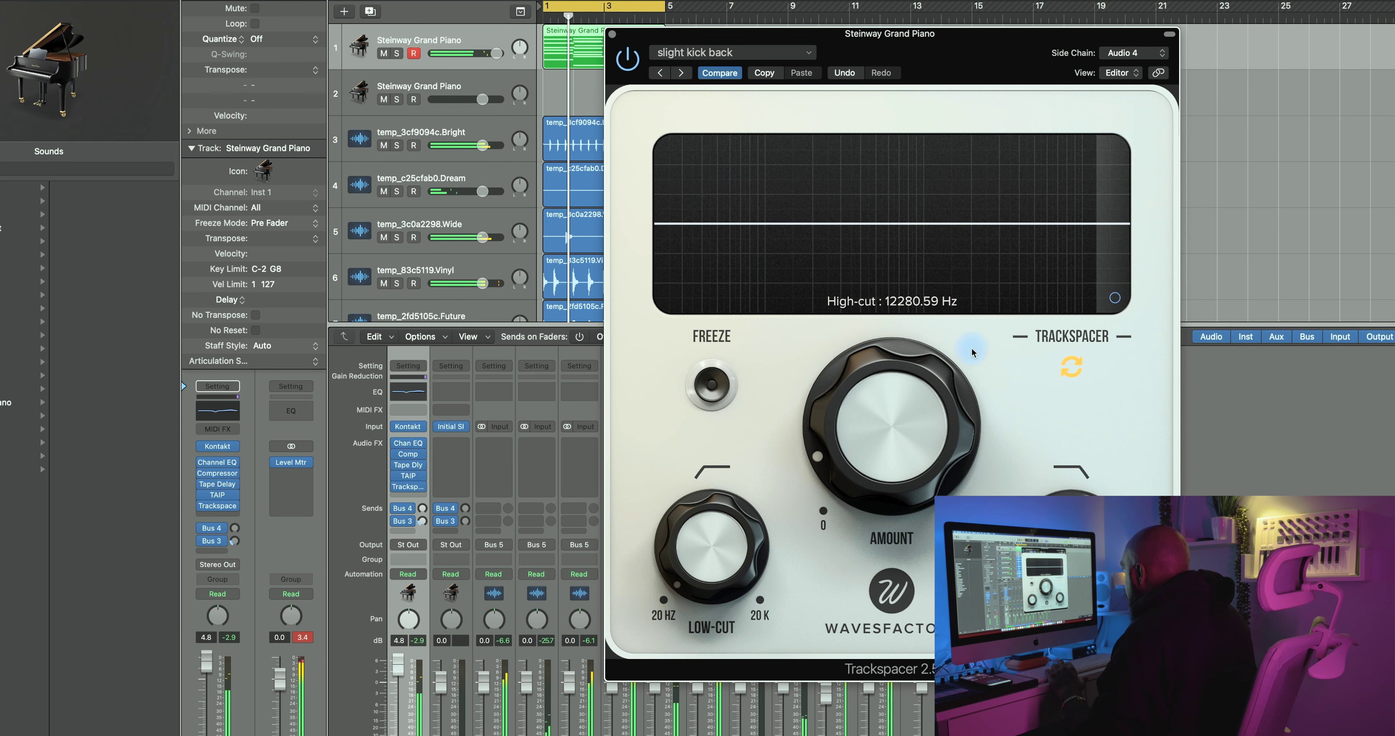
pyautogui.press('cmd+w')
# Slightly reduce Glue in Aux 3's TAIP, close the plug-in, and nudge the temp_3c0a2298.Wide track's volume down a little
pyautogui.click(937, 486)
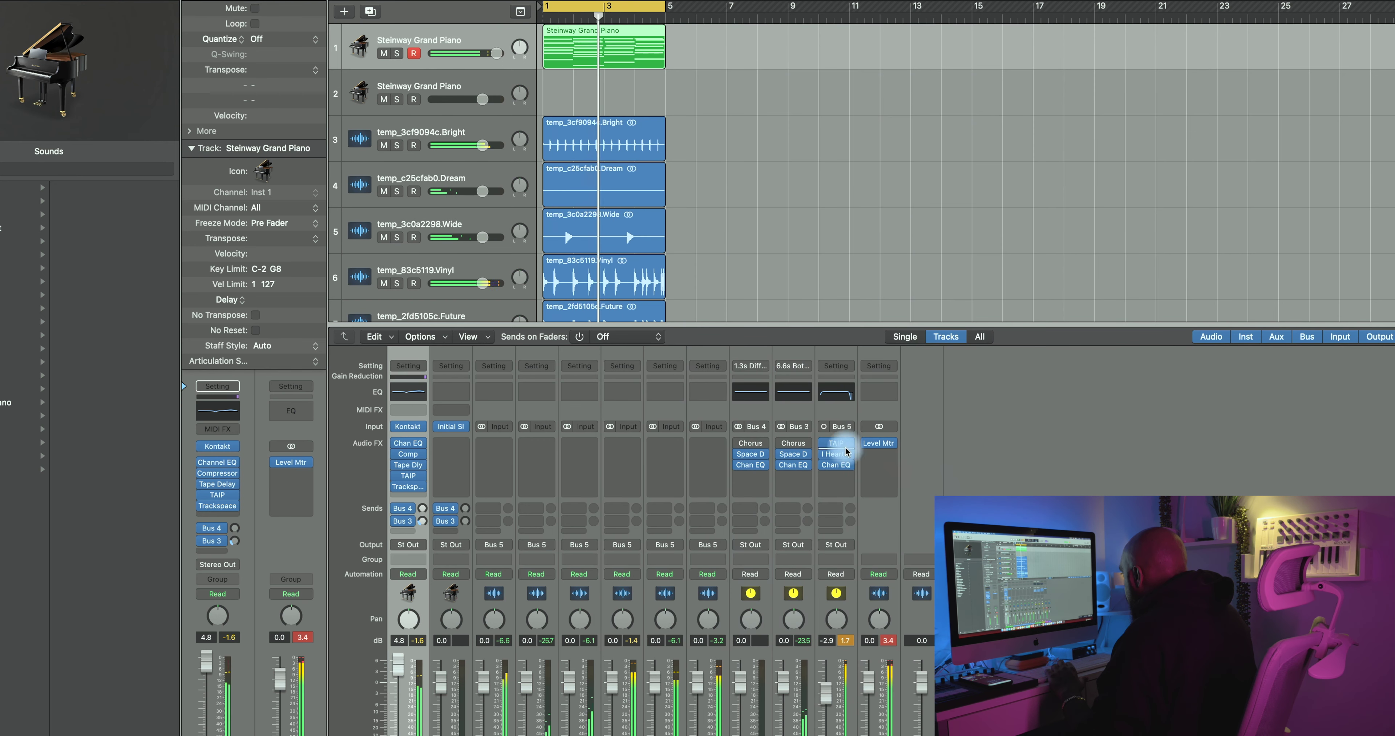
pyautogui.click(793, 386)
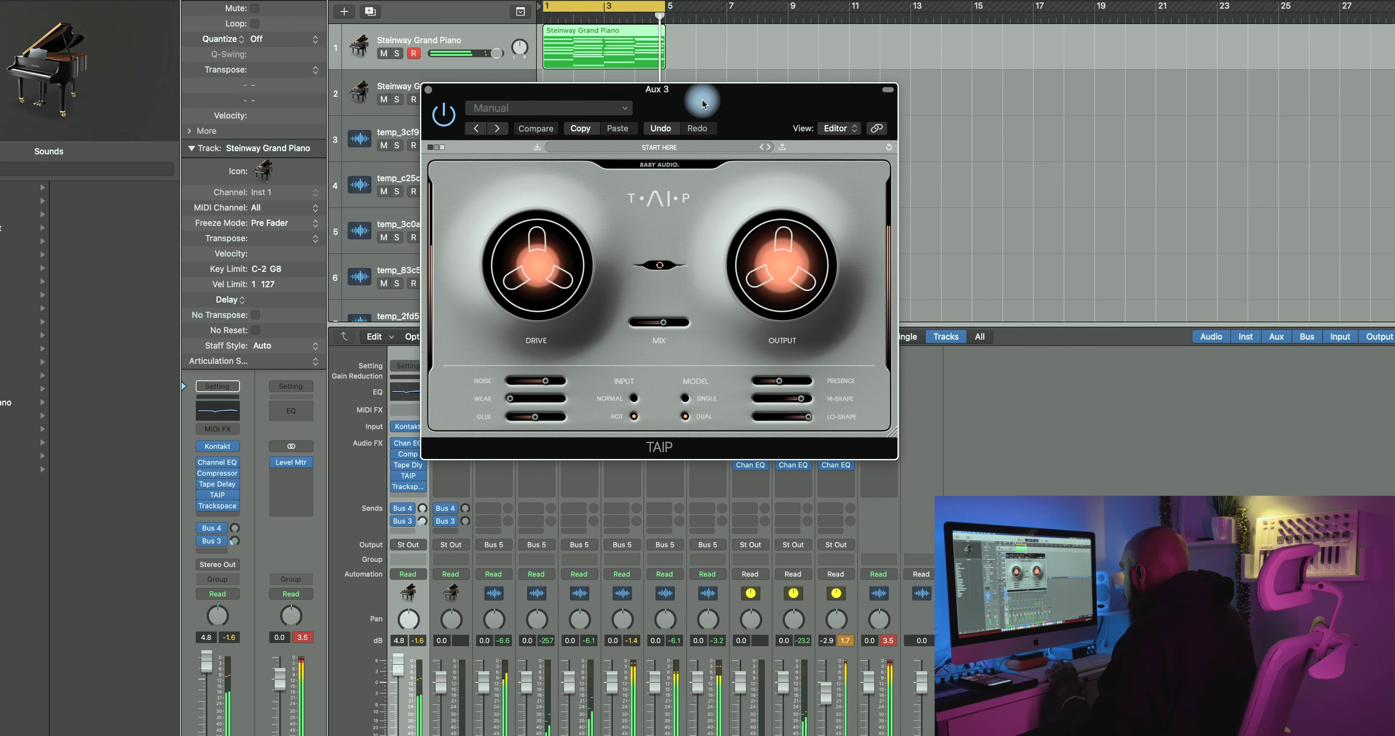
pyautogui.moveTo(699, 90); pyautogui.dragTo(1073, 274)
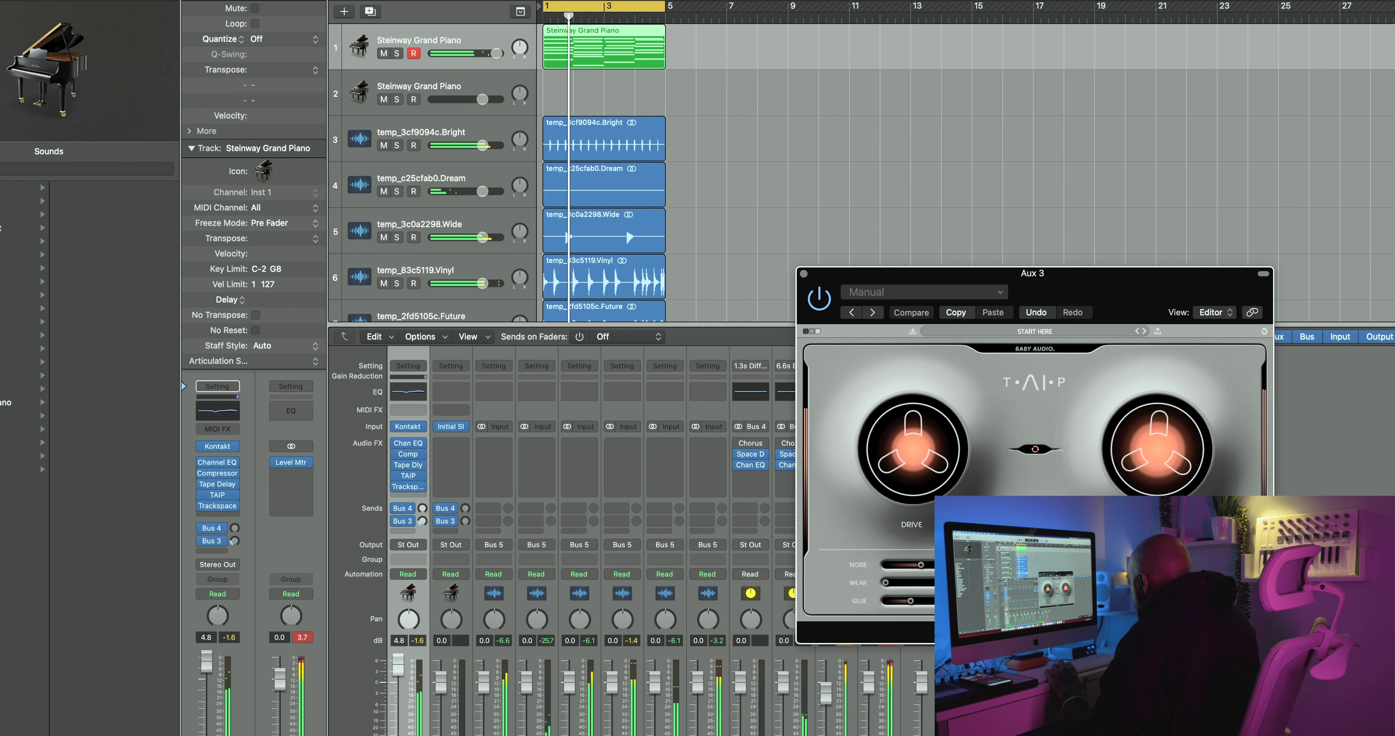
pyautogui.moveTo(911, 601); pyautogui.dragTo(856, 588)
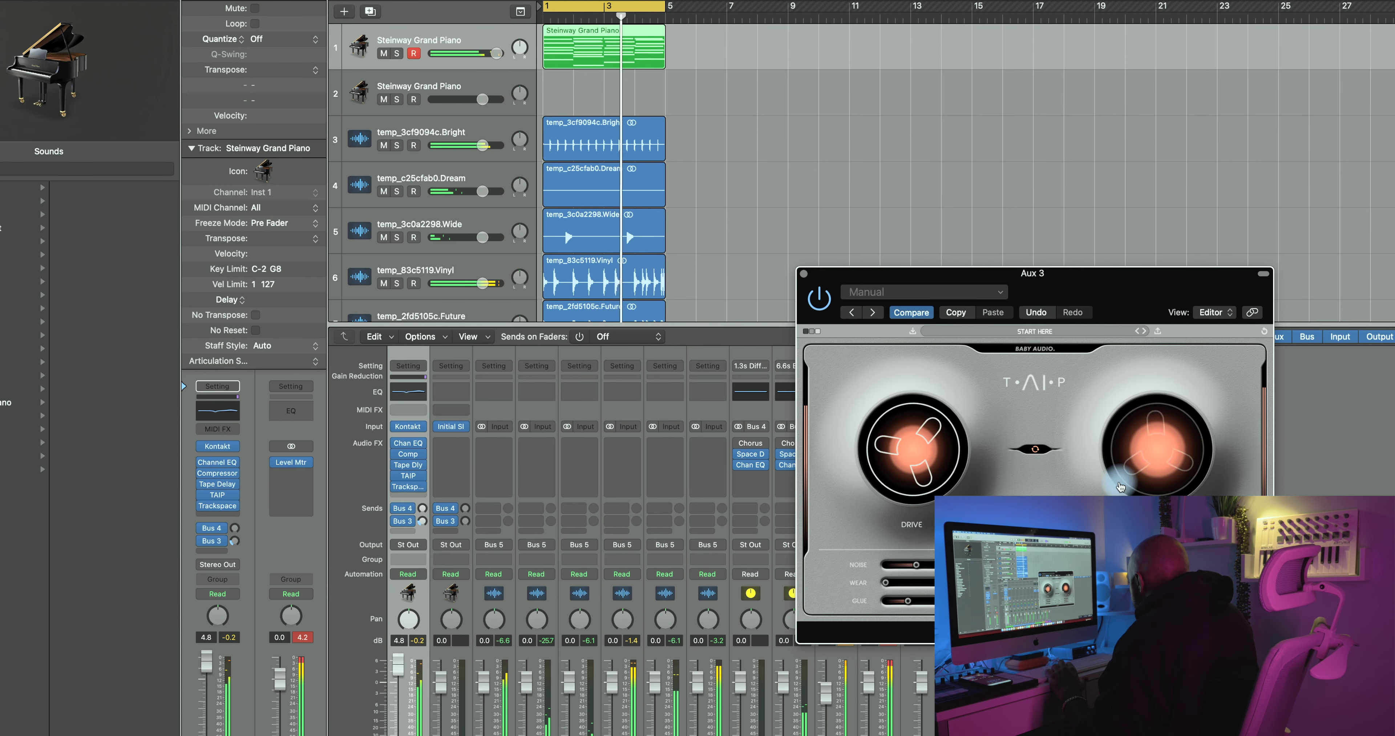
pyautogui.click(849, 295)
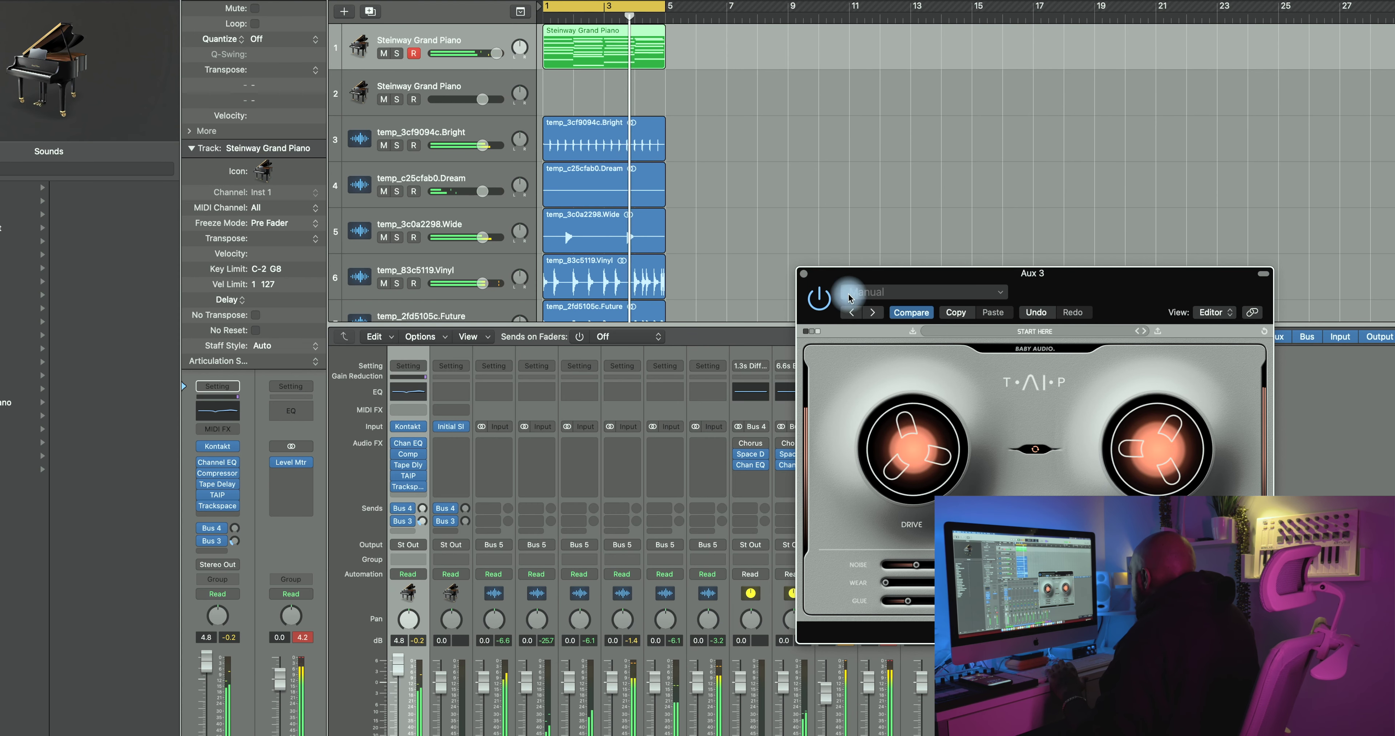
pyautogui.click(804, 273)
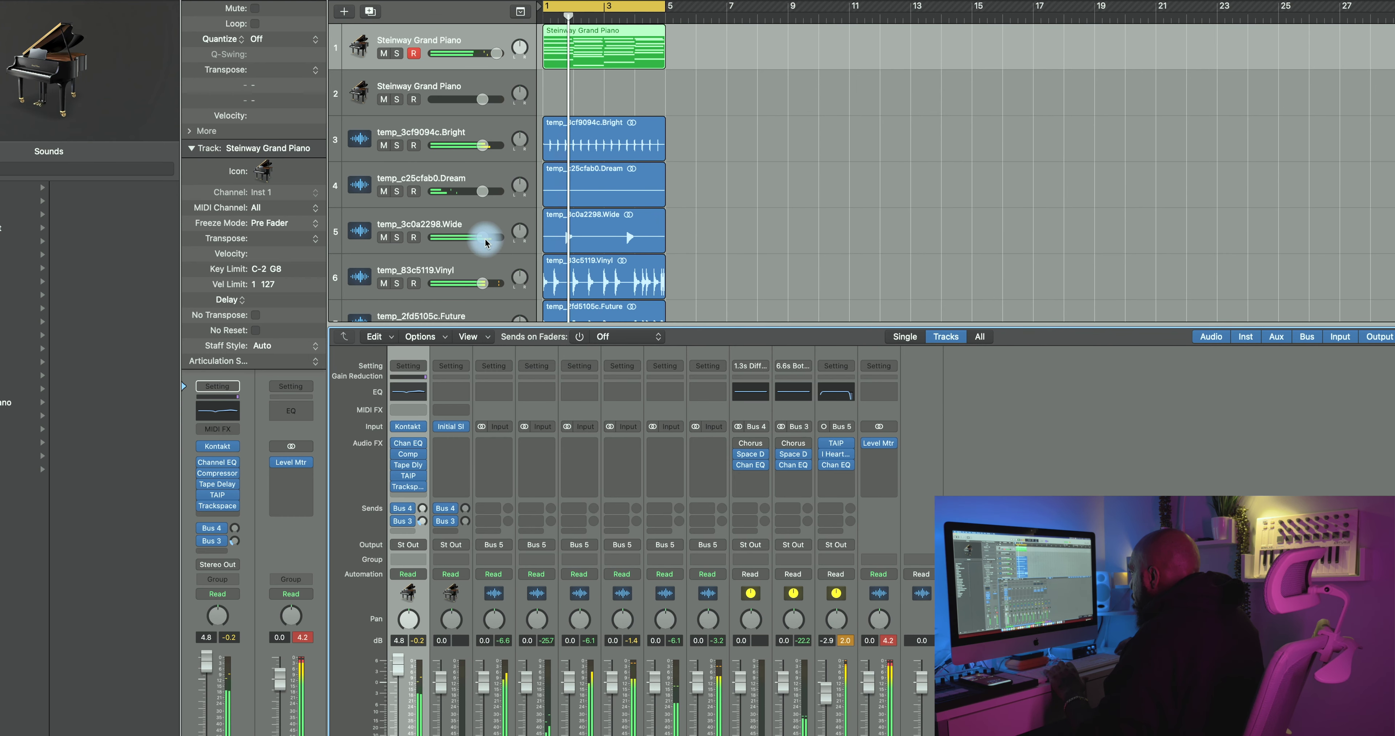
pyautogui.moveTo(485, 239); pyautogui.dragTo(482, 240)
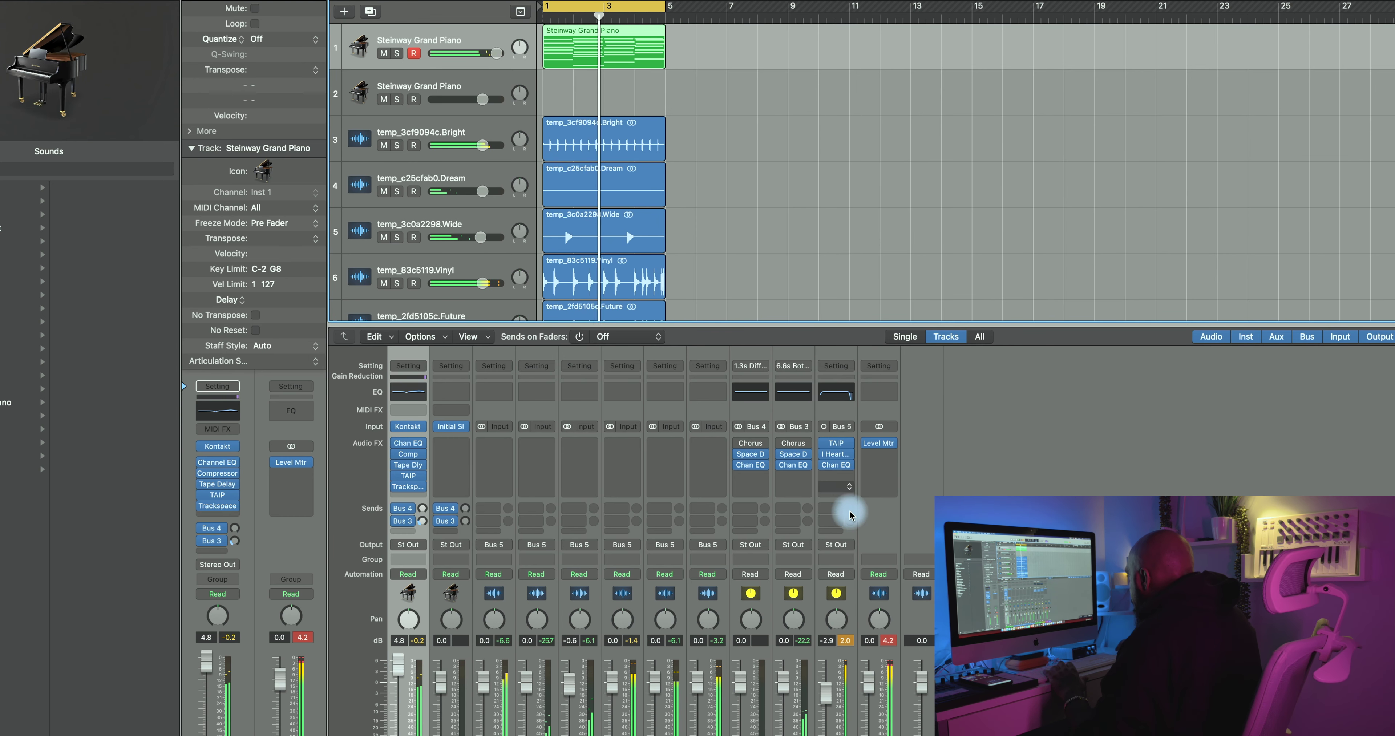
# Insert Comeback Kid after the Channel EQ on Aux 3 and advance its presets to 02 Dub Ping Pong
pyautogui.click(849, 477)
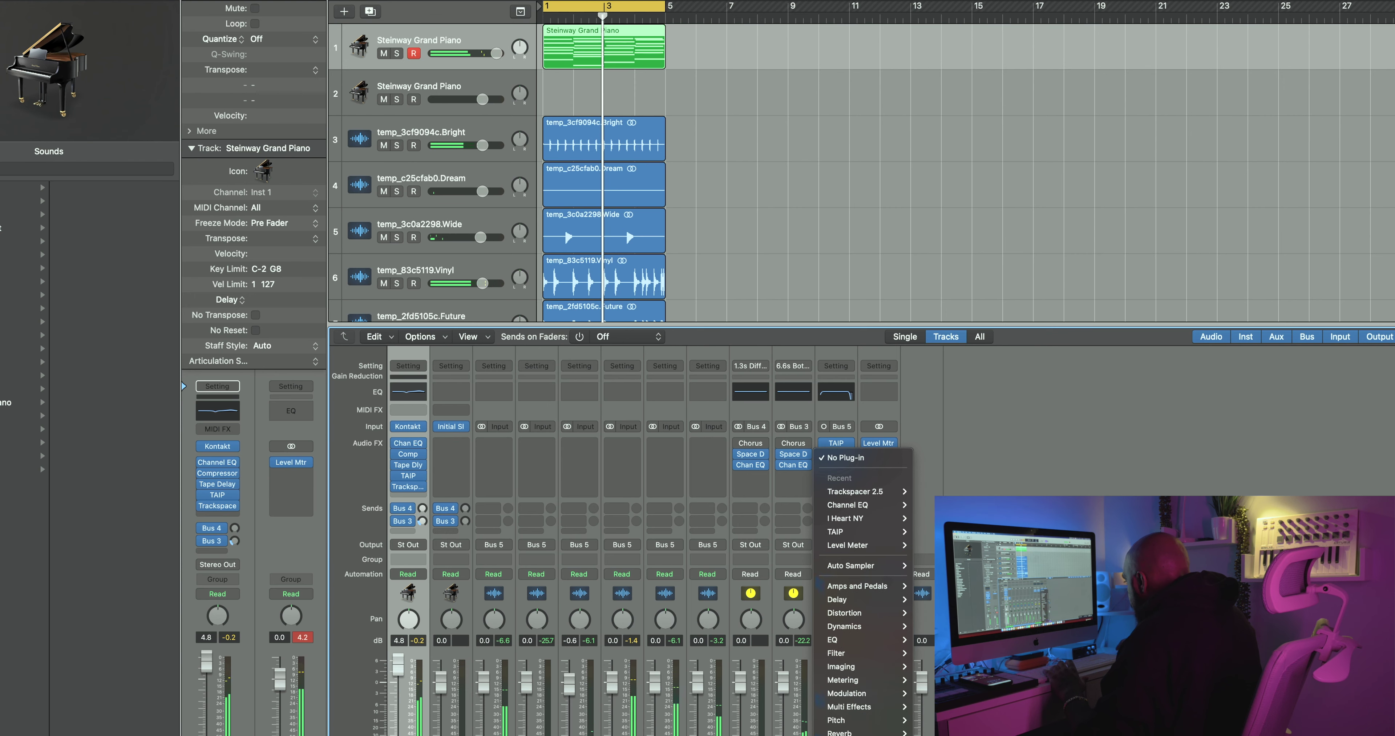
pyautogui.click(1121, 319)
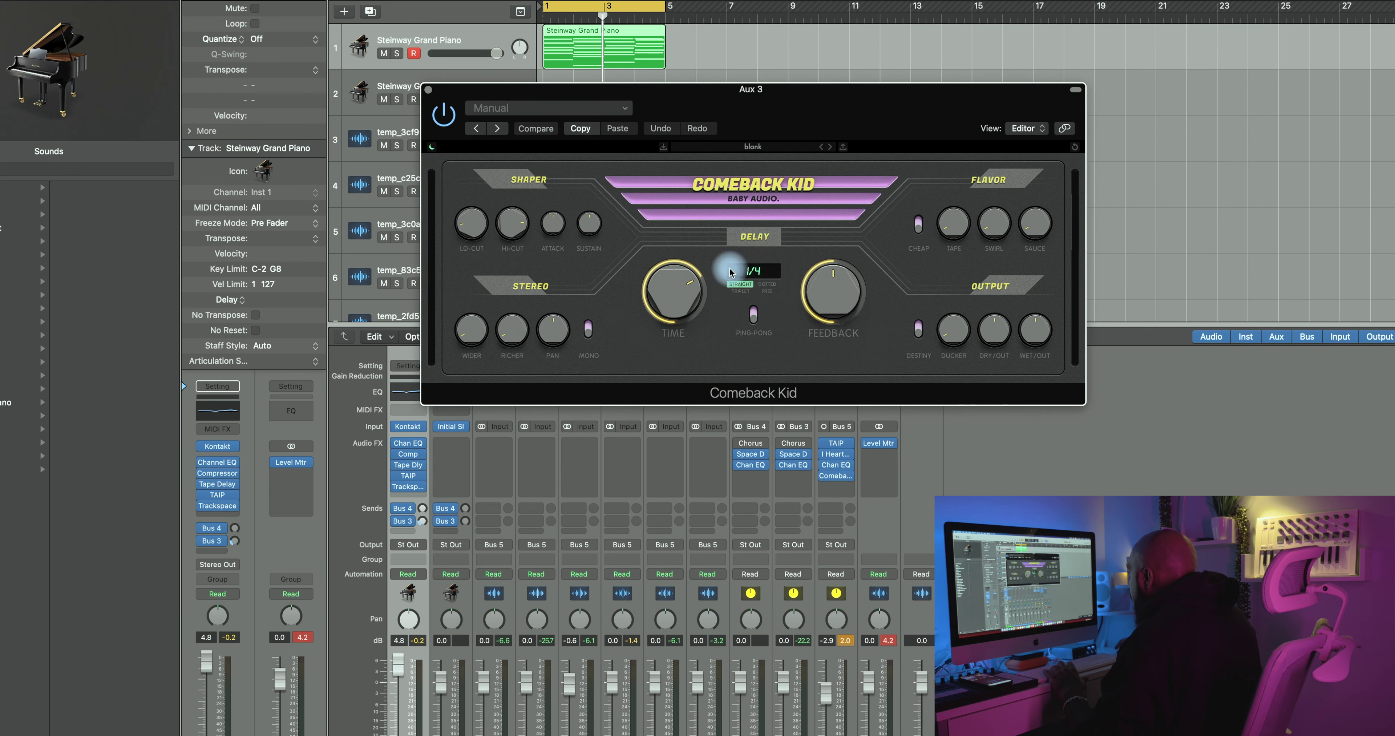
pyautogui.click(830, 148)
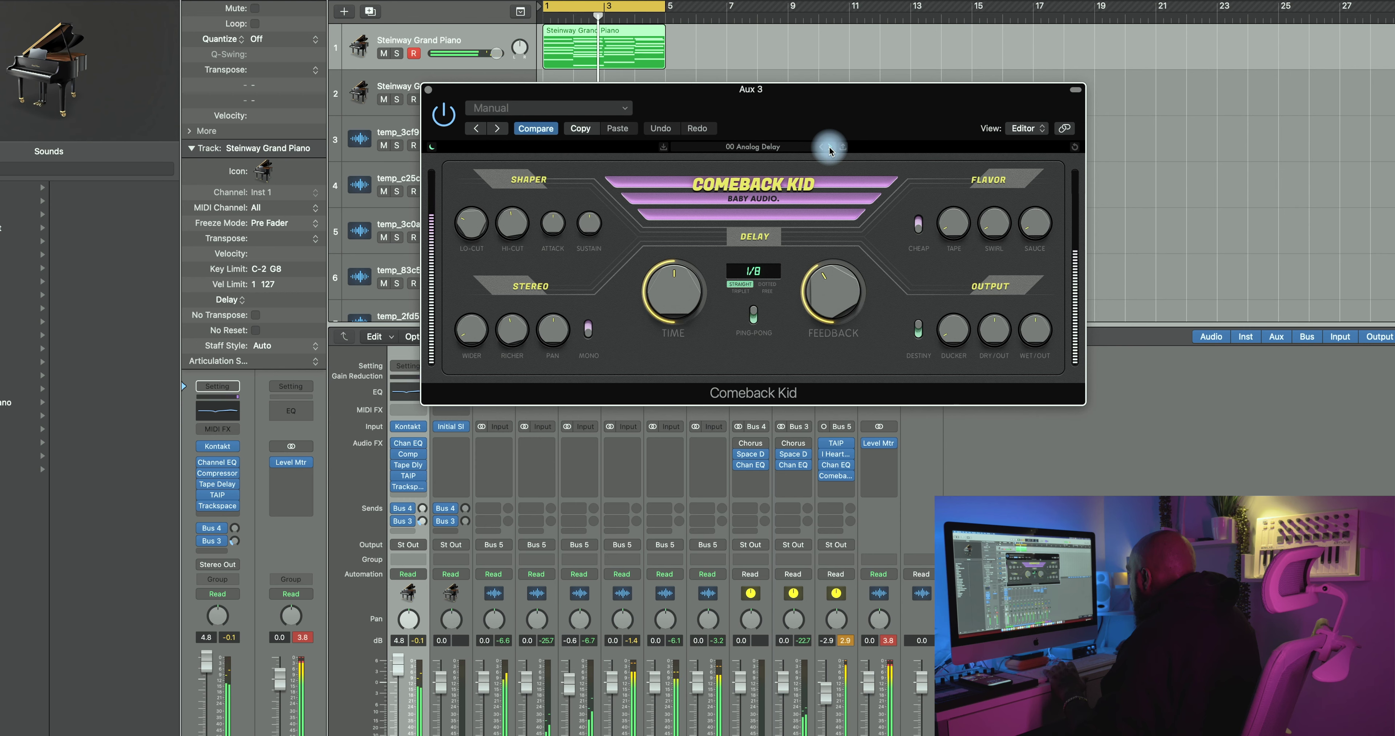
pyautogui.click(830, 147)
pyautogui.click(830, 147)
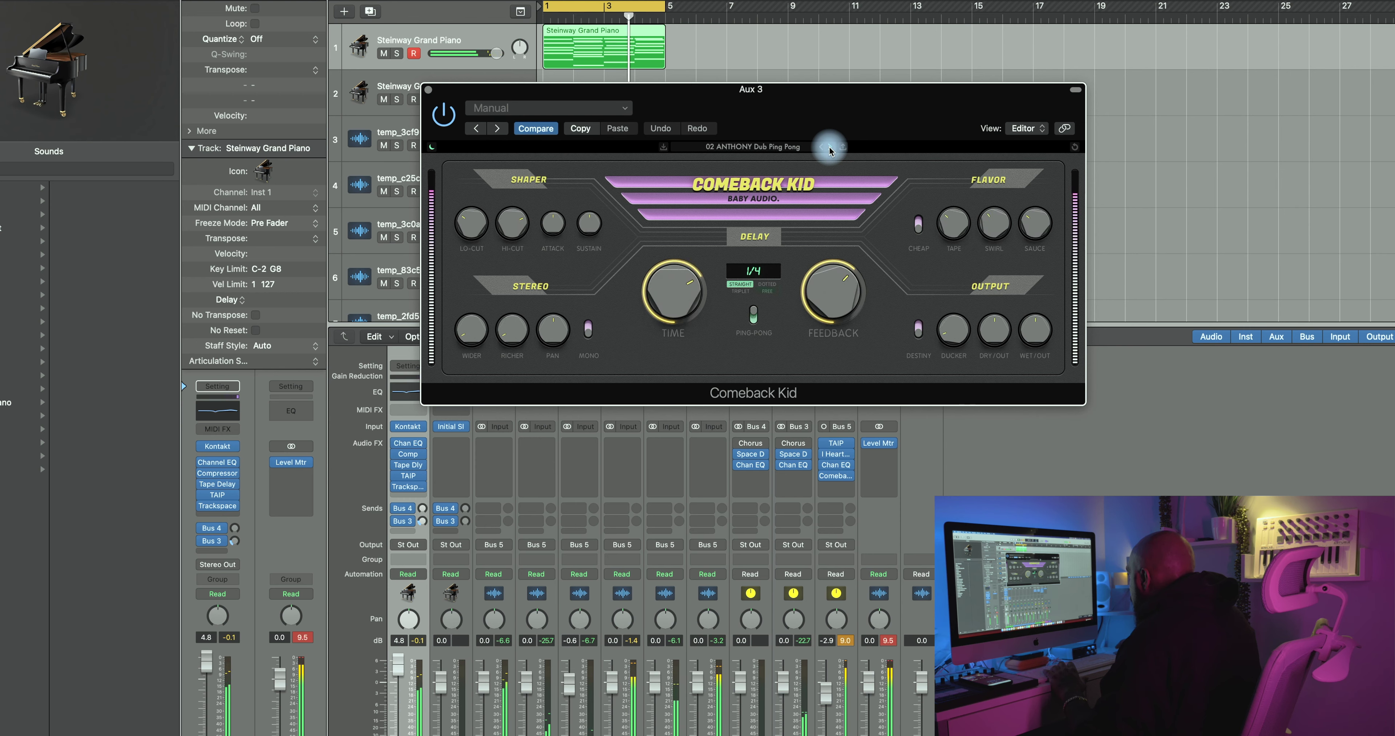
# Lower Comeback Kid's wet output and advance its presets to 04 Rich Vocal Slap
pyautogui.moveTo(1027, 321); pyautogui.dragTo(1031, 391)
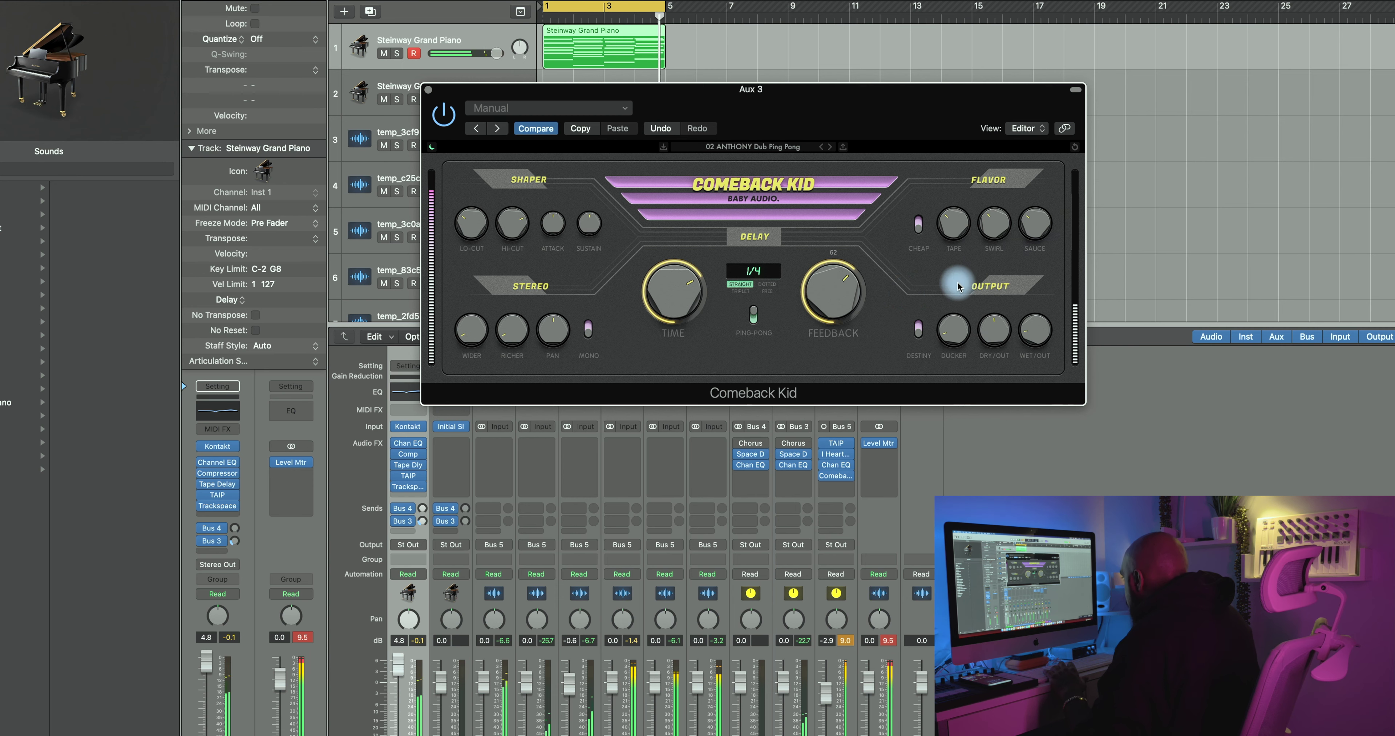
pyautogui.click(831, 148)
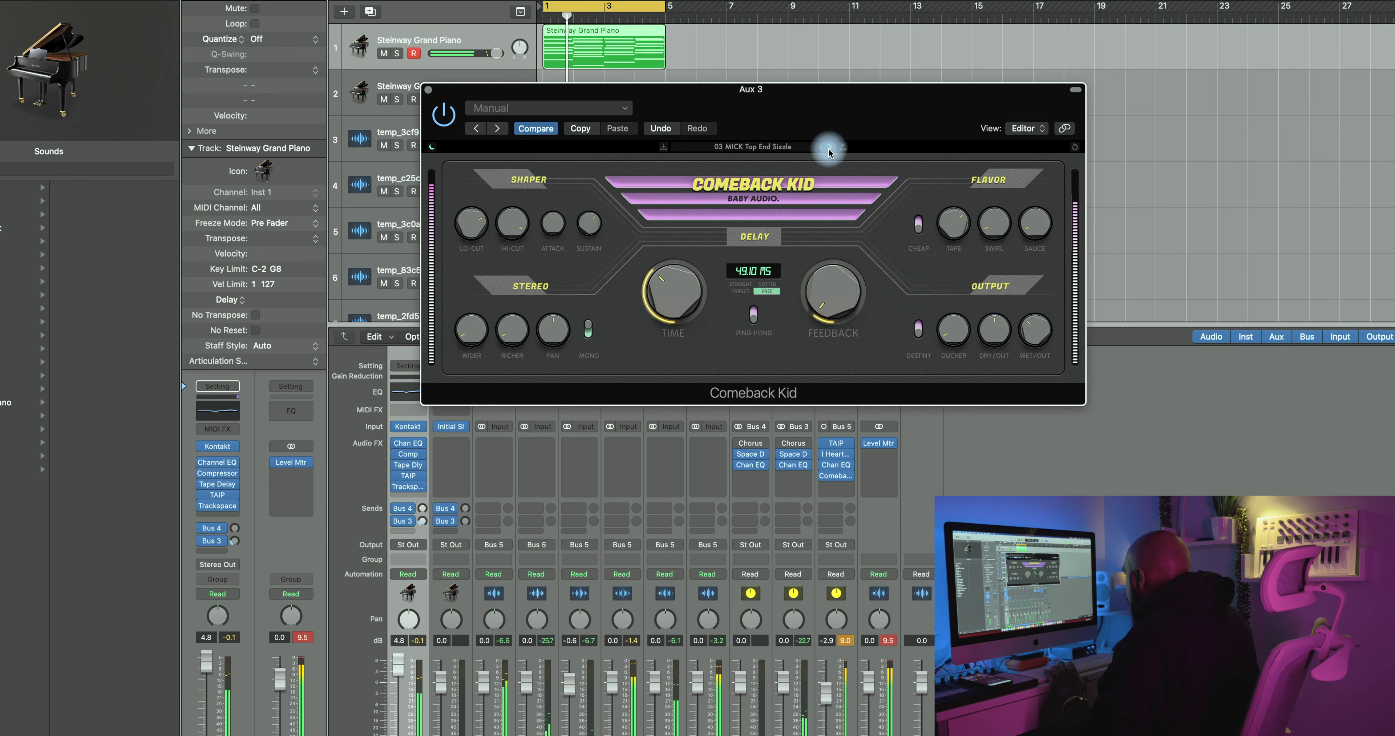
pyautogui.click(829, 148)
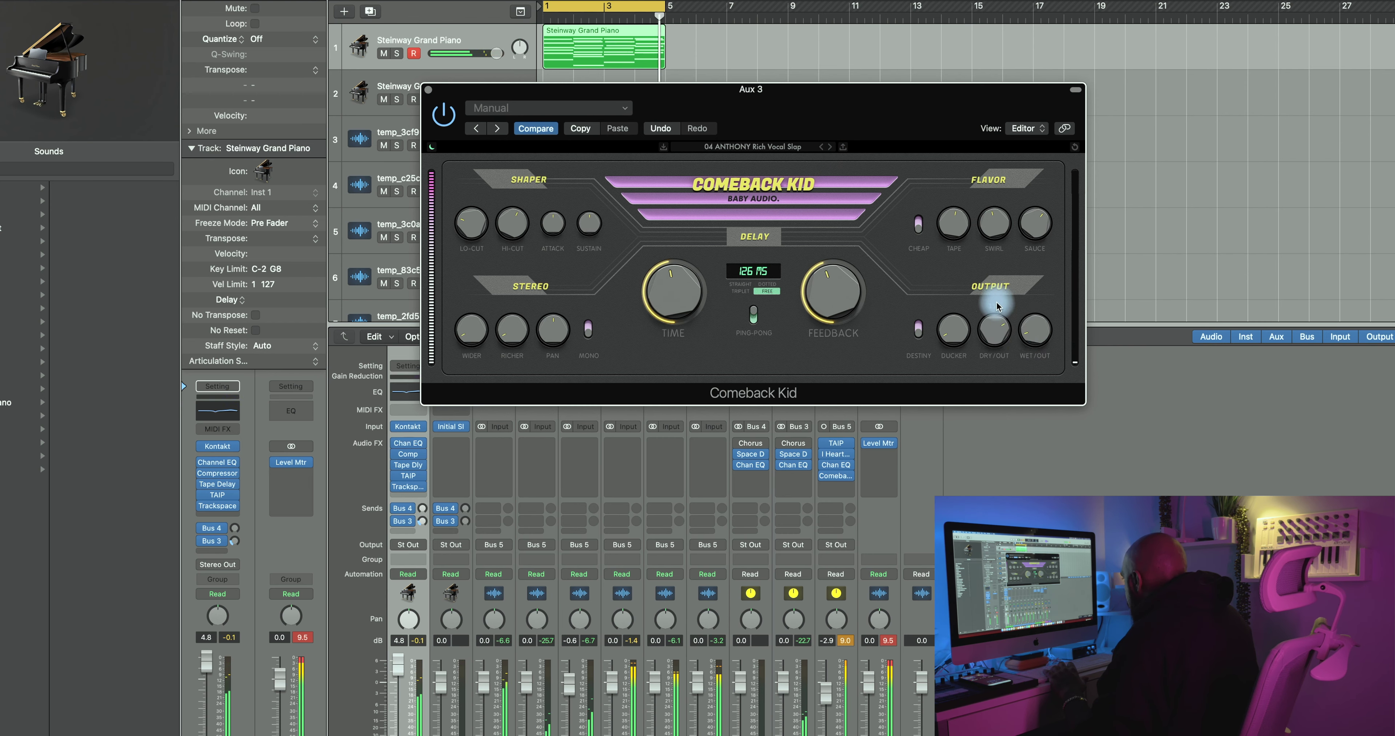
pyautogui.moveTo(1034, 329)
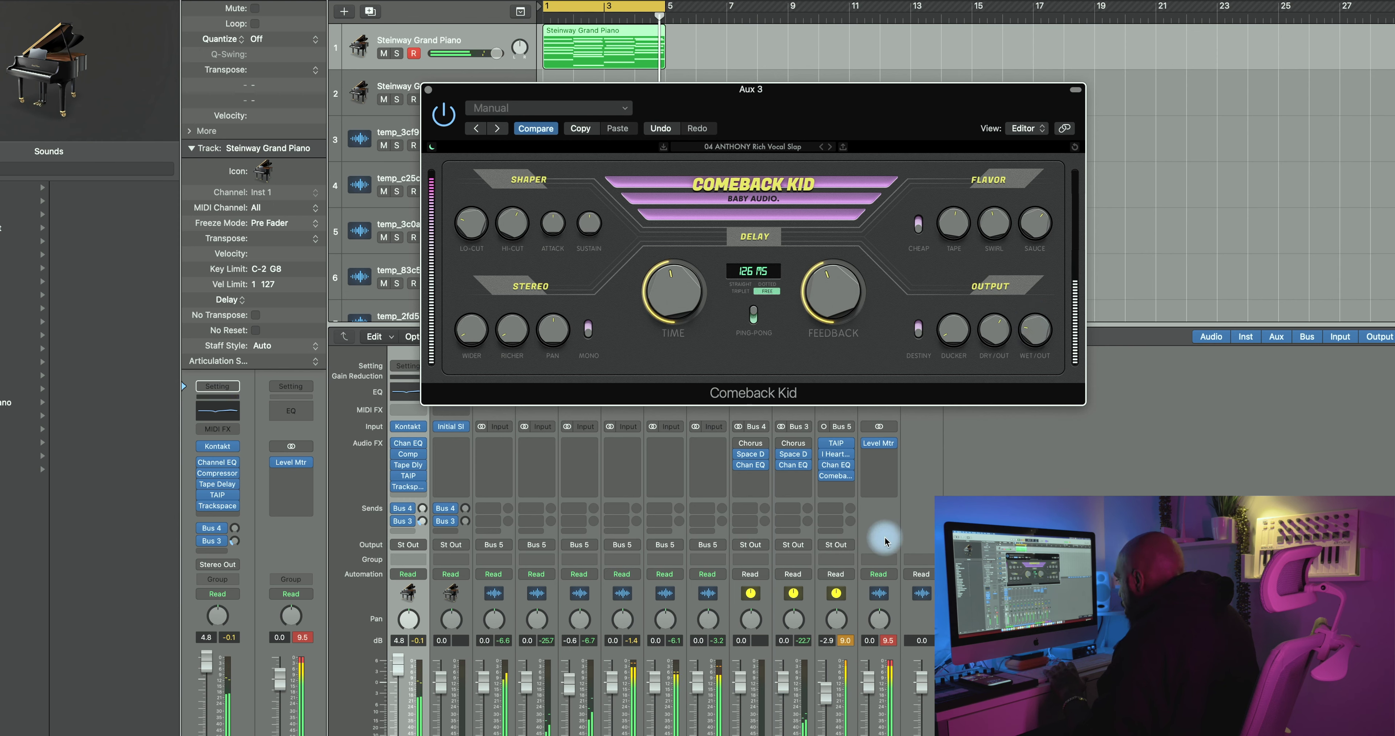
pyautogui.moveTo(992, 347)
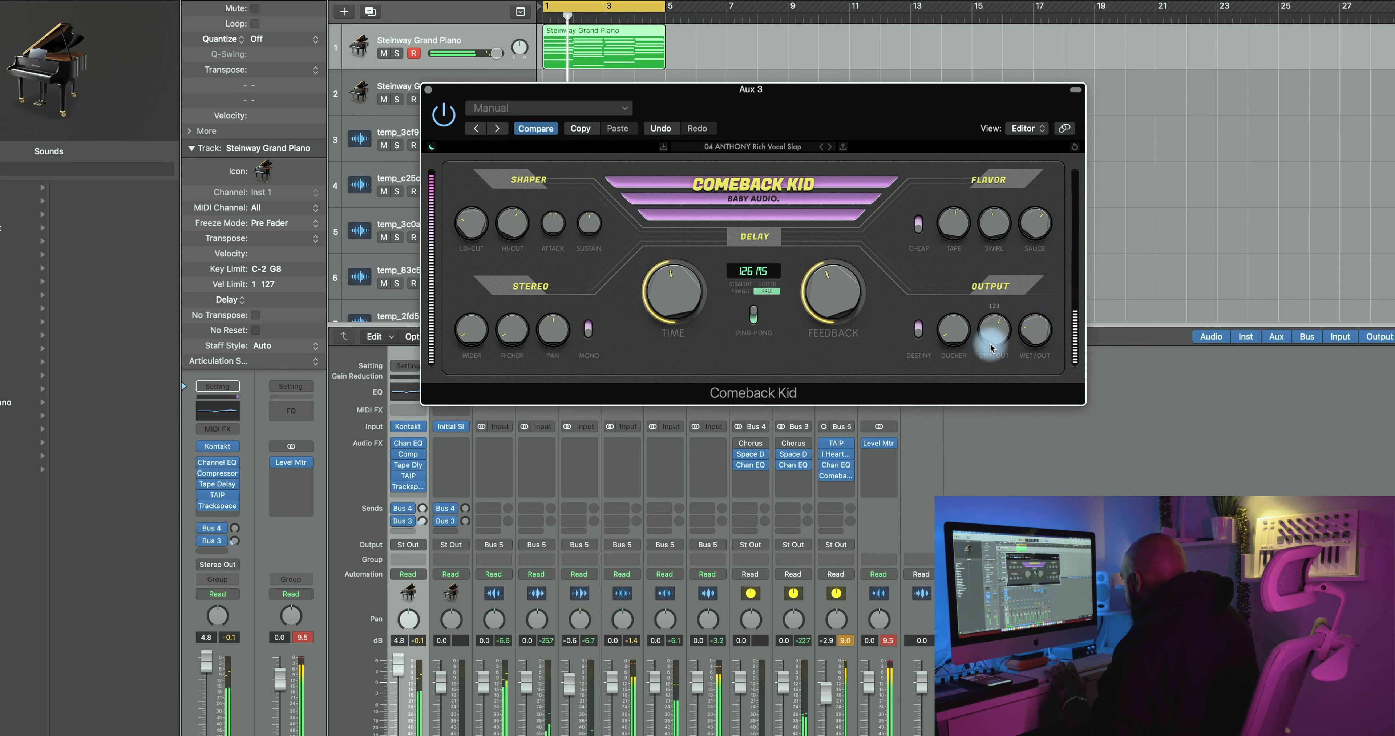